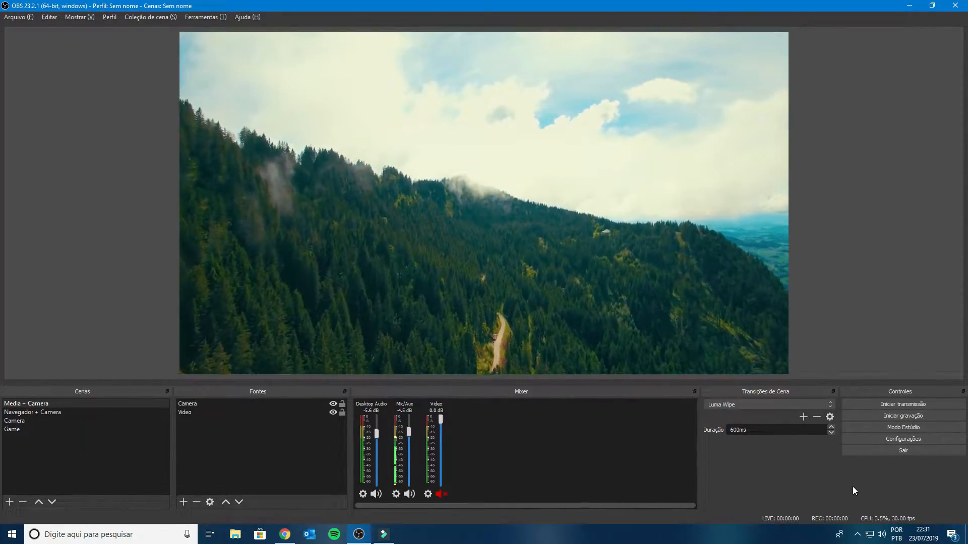
Open the output settings (Saída) and set the output mode to Avançado.
{"action": "left_click", "coordinate": [888, 443]}
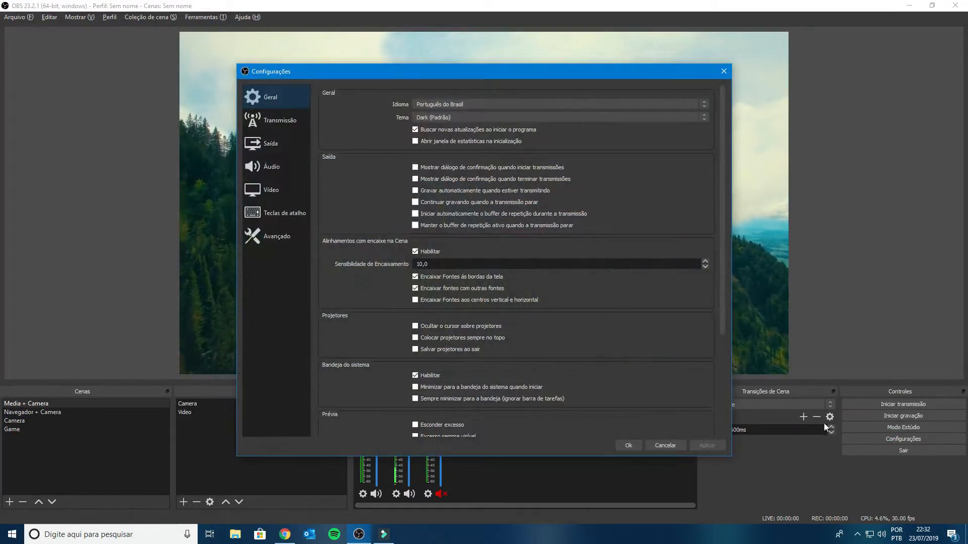
{"action": "left_click", "coordinate": [280, 122]}
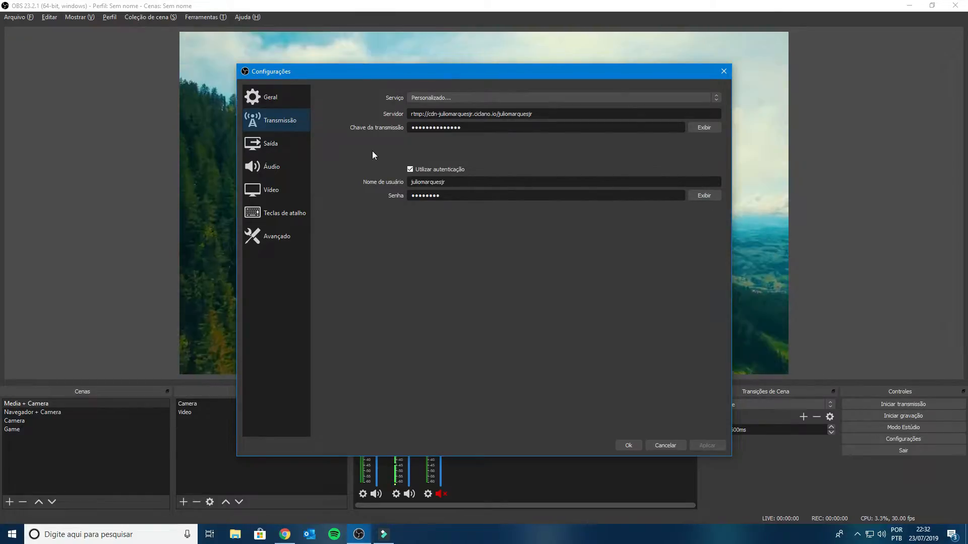
{"action": "left_click", "coordinate": [266, 150]}
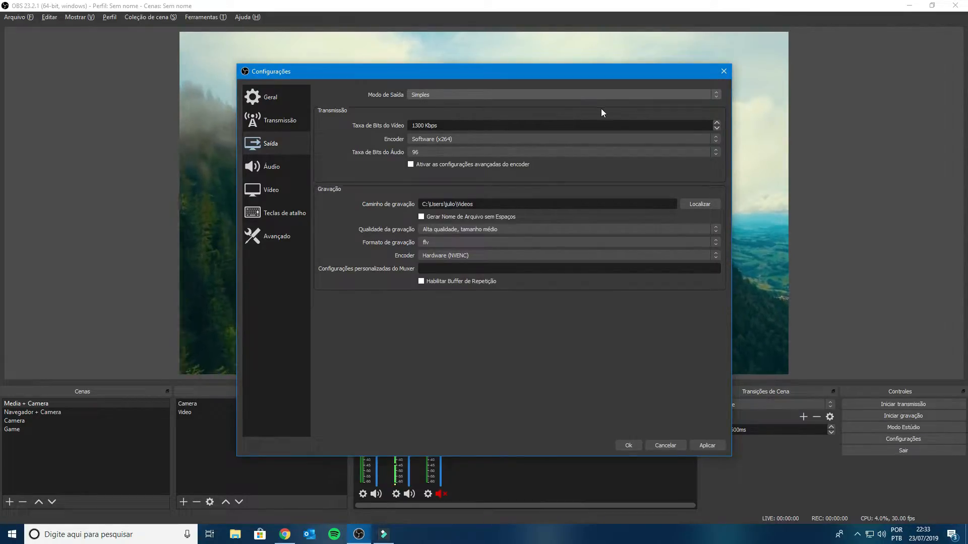
{"action": "left_click", "coordinate": [707, 93]}
{"action": "left_click", "coordinate": [426, 109]}
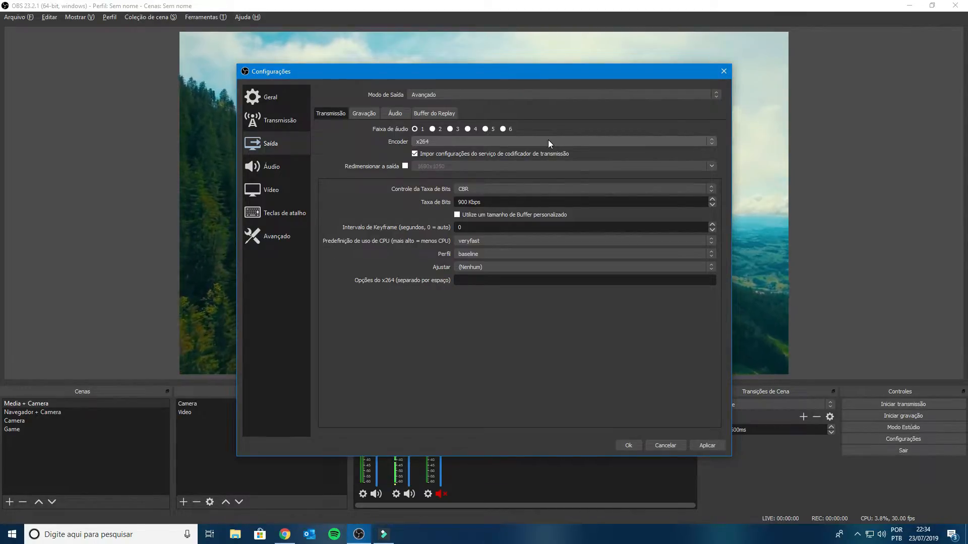
Switch the streaming encoder to NVIDIA NVENC H.264 and back to x264 to compare their options.
{"action": "left_click", "coordinate": [465, 141]}
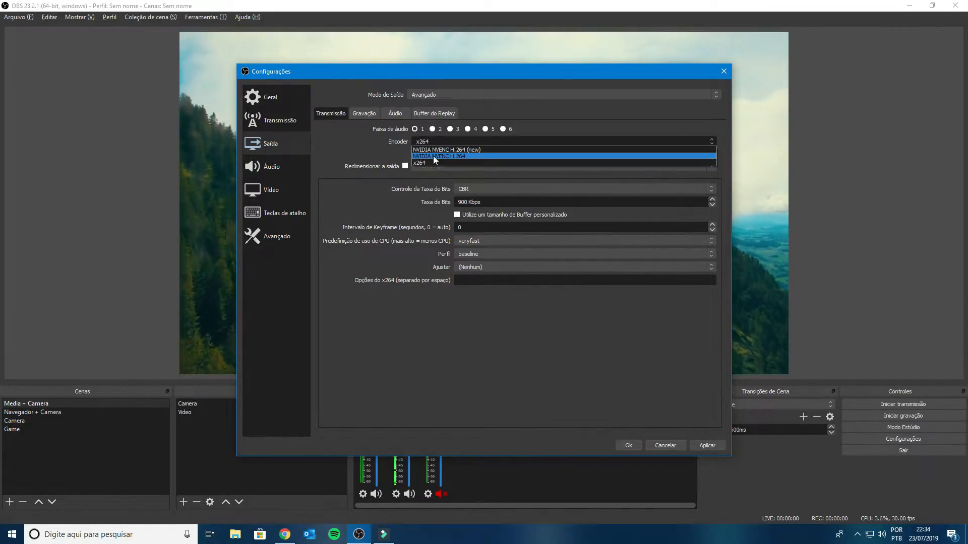
{"action": "left_click", "coordinate": [435, 156]}
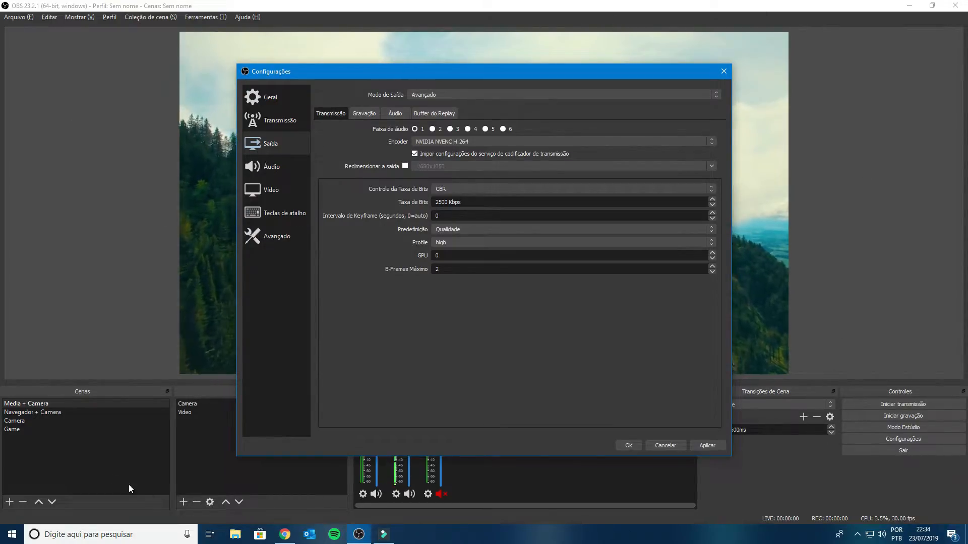
{"action": "left_click", "coordinate": [512, 143]}
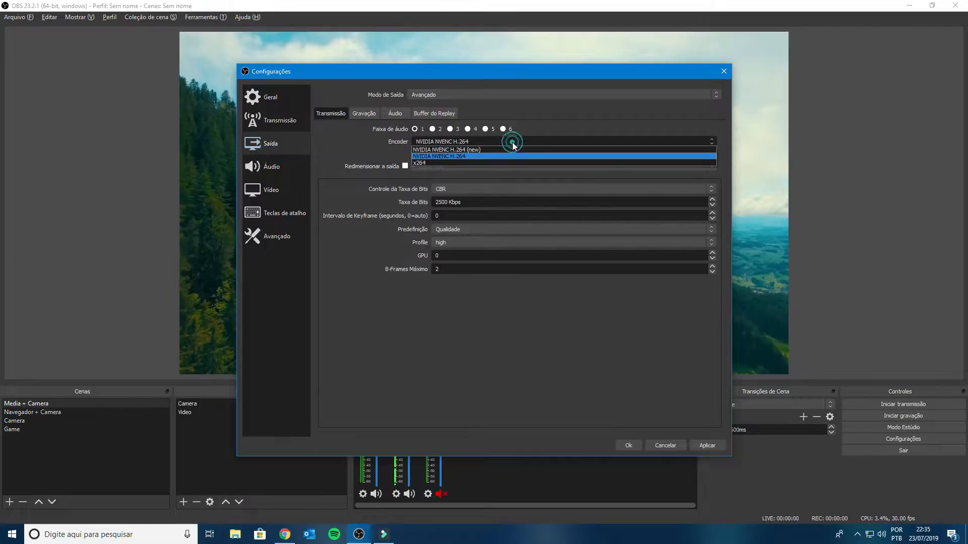
{"action": "left_click", "coordinate": [420, 161]}
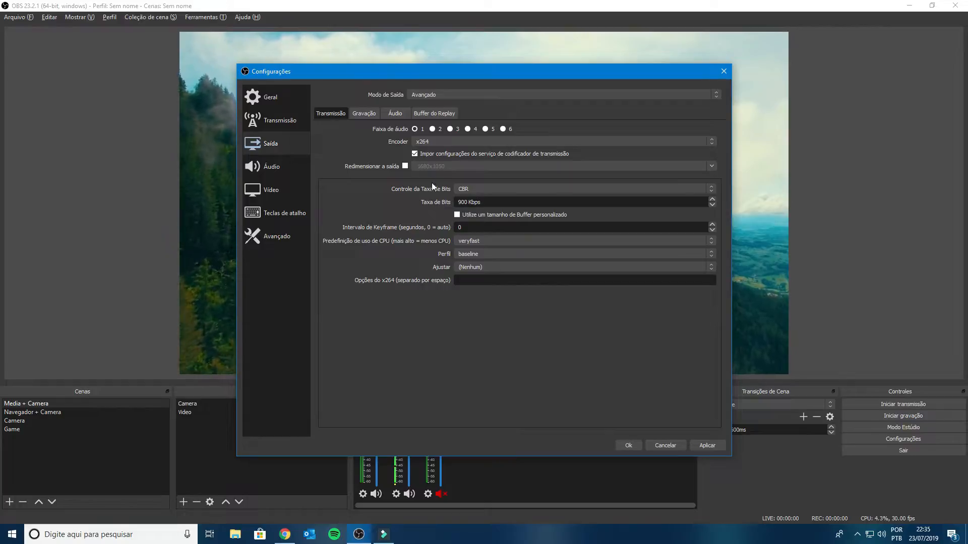
{"action": "left_click", "coordinate": [421, 141]}
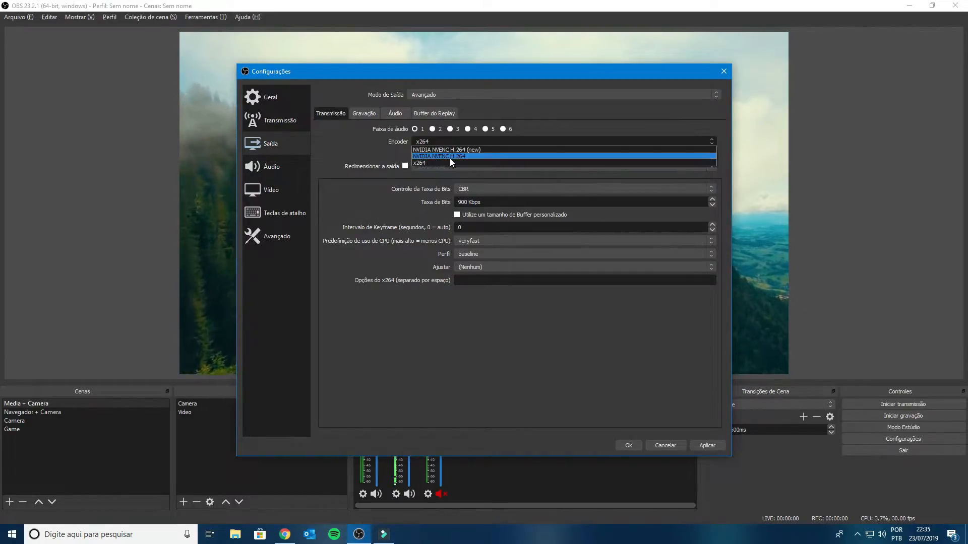
{"action": "left_click", "coordinate": [434, 162]}
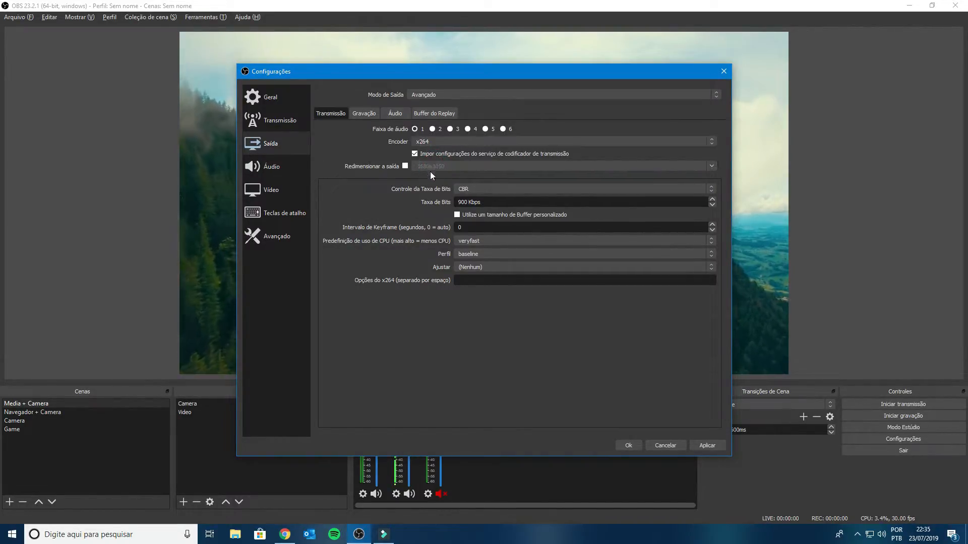
{"action": "left_click", "coordinate": [421, 144]}
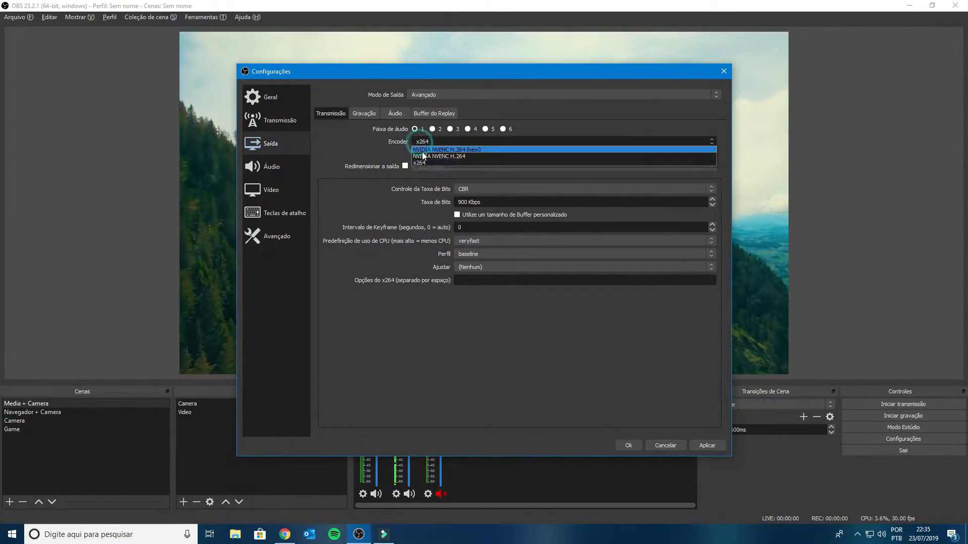
{"action": "left_click", "coordinate": [426, 156]}
{"action": "left_click", "coordinate": [433, 142]}
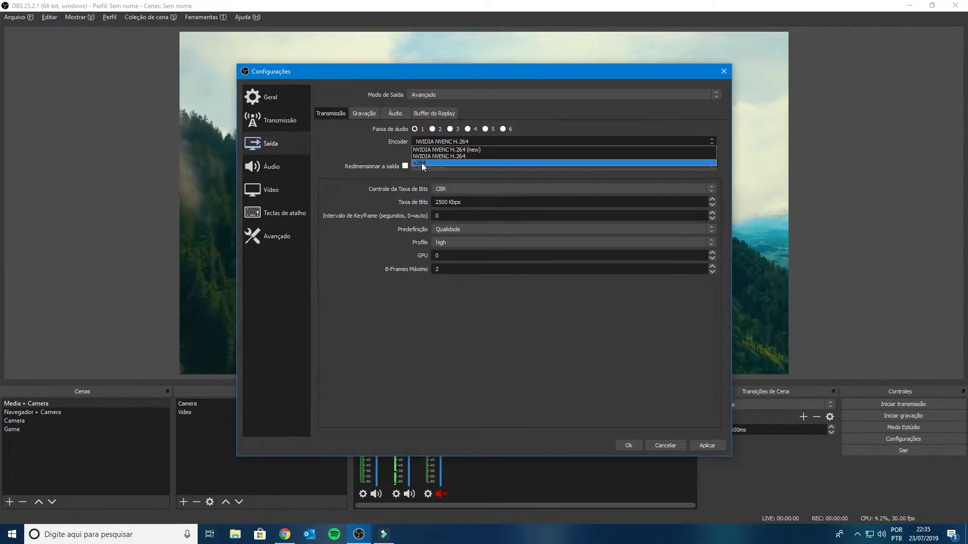
{"action": "left_click", "coordinate": [422, 162]}
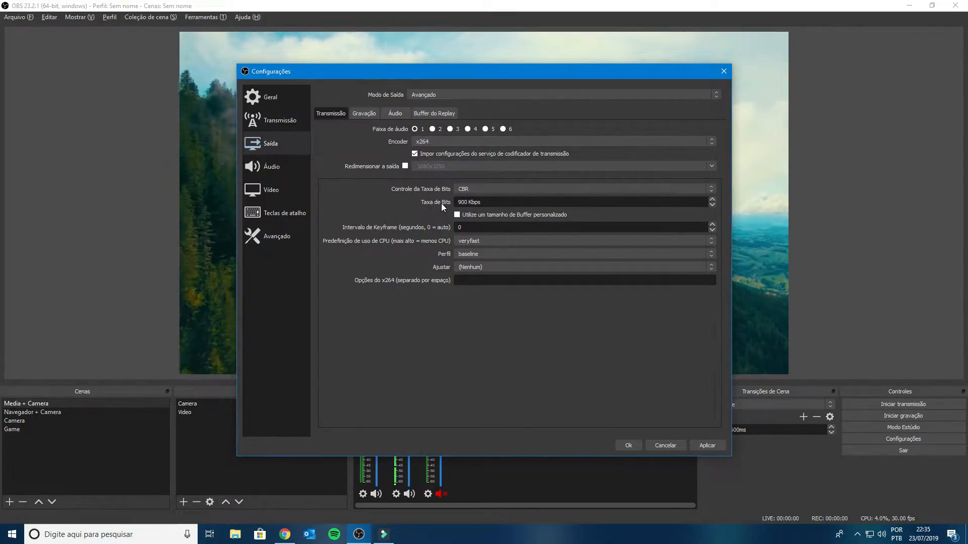
Set the streaming bitrate of the x264 encoder to 1200 Kbps.
{"action": "scroll", "coordinate": [461, 203], "scroll_direction": "down", "scroll_amount": 8}
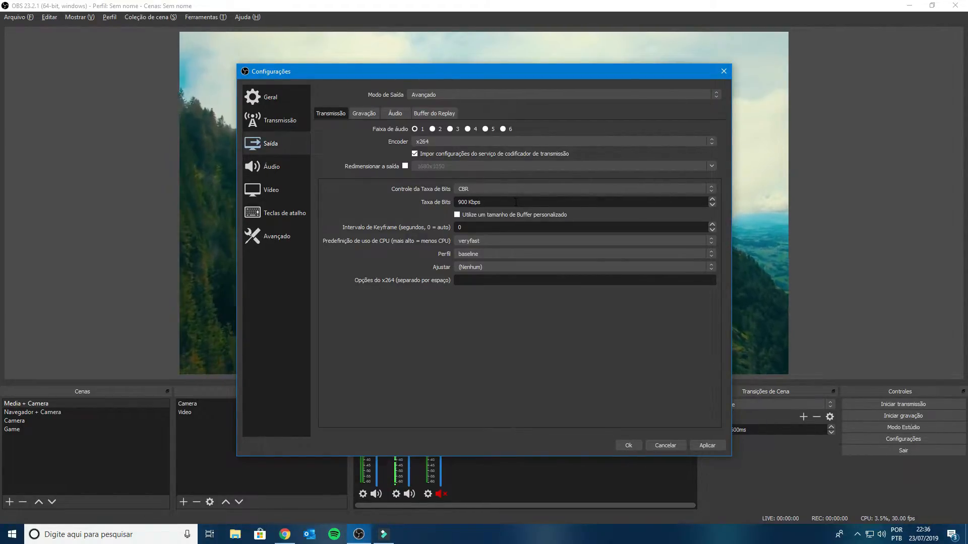
{"action": "left_click", "coordinate": [712, 199]}
{"action": "left_click", "coordinate": [713, 199]}
{"action": "left_click", "coordinate": [712, 200]}
{"action": "left_click", "coordinate": [712, 200]}
{"action": "left_click", "coordinate": [713, 200]}
{"action": "left_click", "coordinate": [712, 199]}
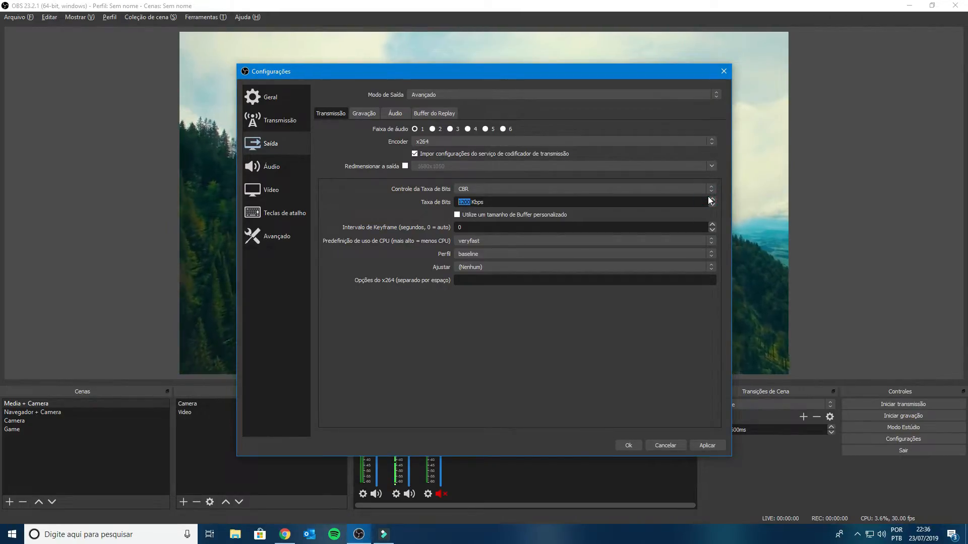
{"action": "left_click", "coordinate": [498, 200]}
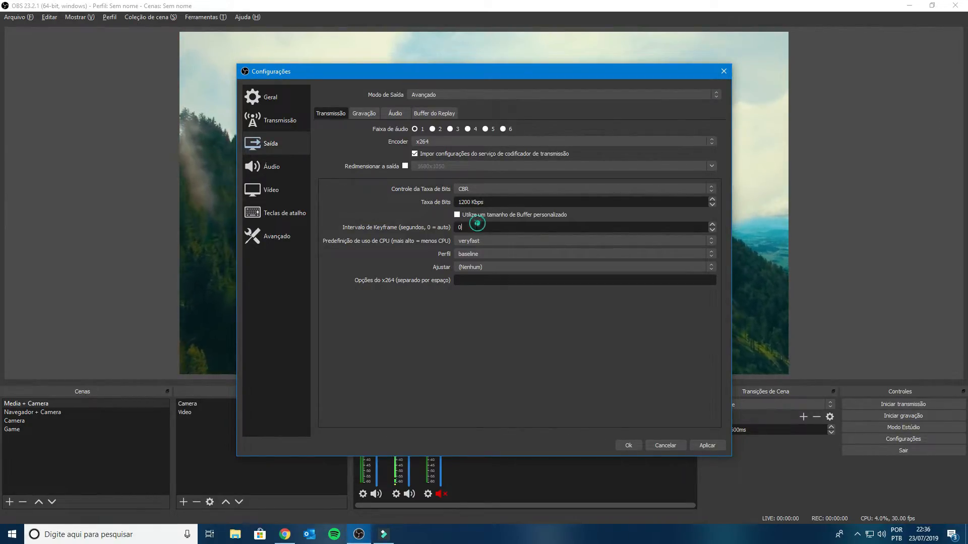
Examine the keyframe interval, CPU usage preset, profile and bitrate settings of the x264 encoder.
{"action": "double_click", "coordinate": [460, 227]}
{"action": "left_click", "coordinate": [460, 227]}
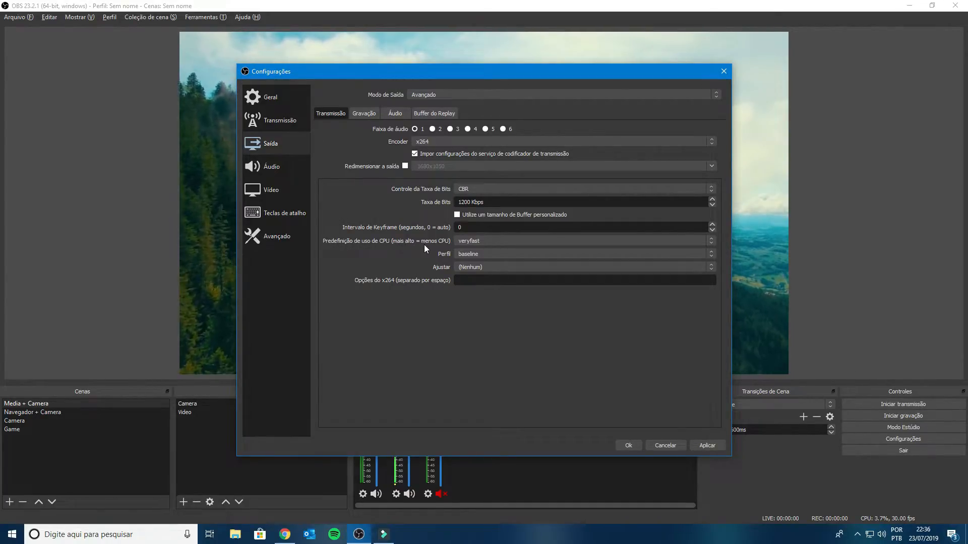
{"action": "left_click", "coordinate": [462, 240]}
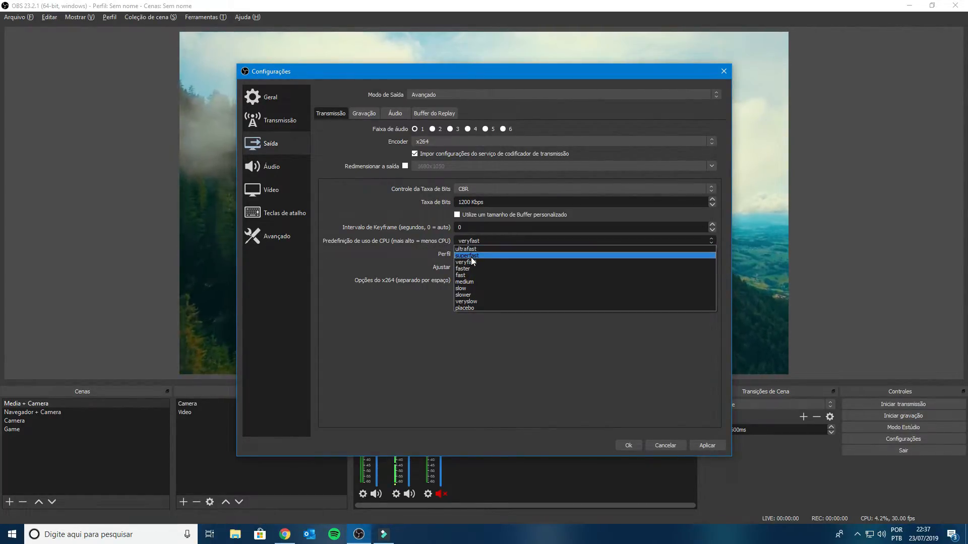
{"action": "left_click", "coordinate": [403, 255]}
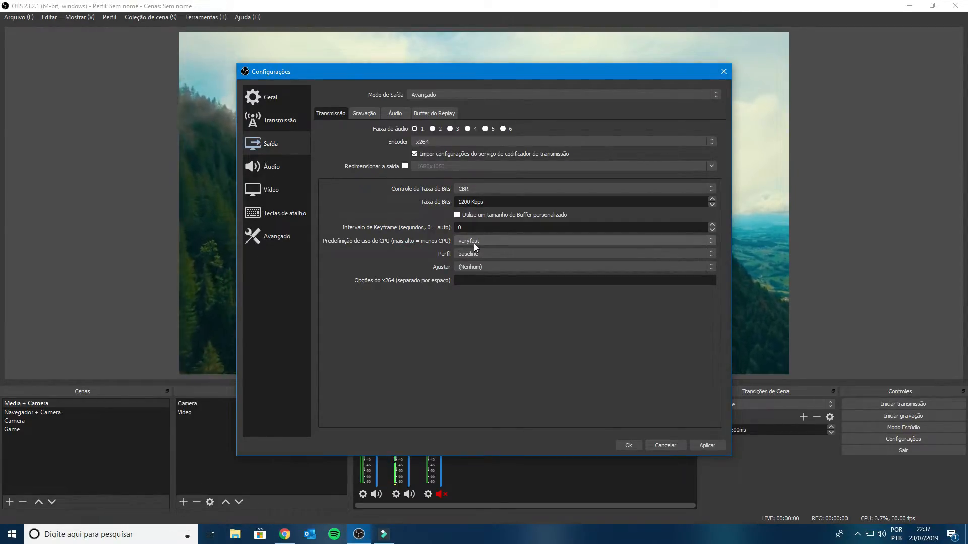
{"action": "left_click", "coordinate": [474, 245]}
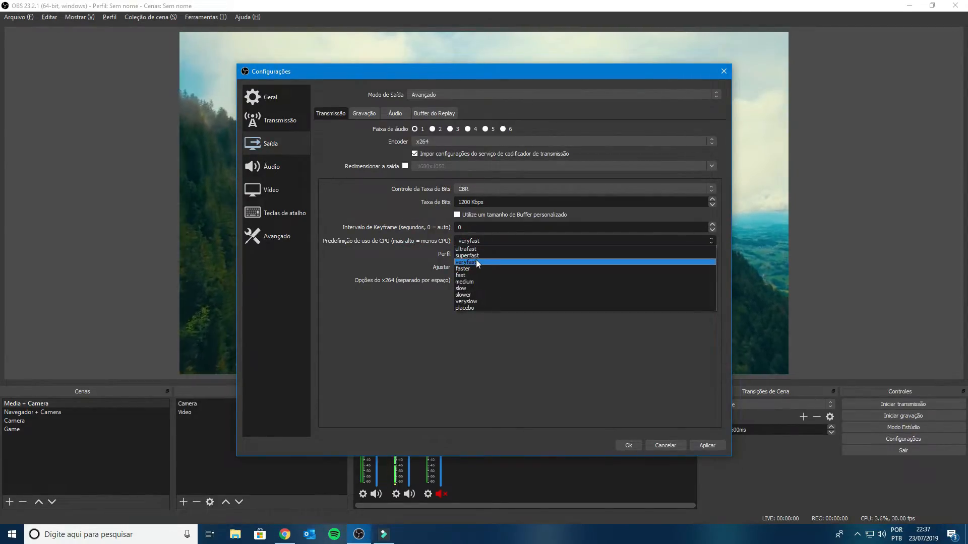
{"action": "left_click", "coordinate": [395, 256]}
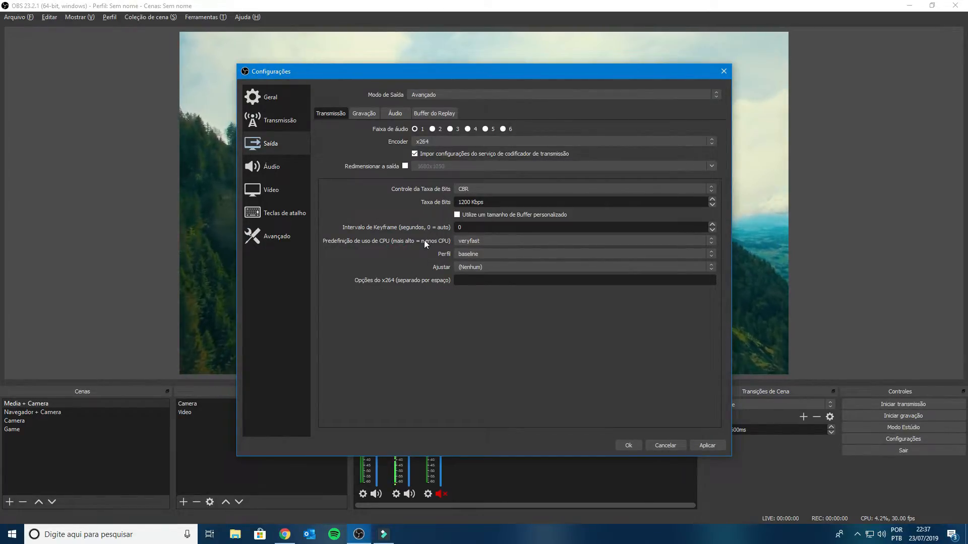
{"action": "left_click", "coordinate": [457, 256]}
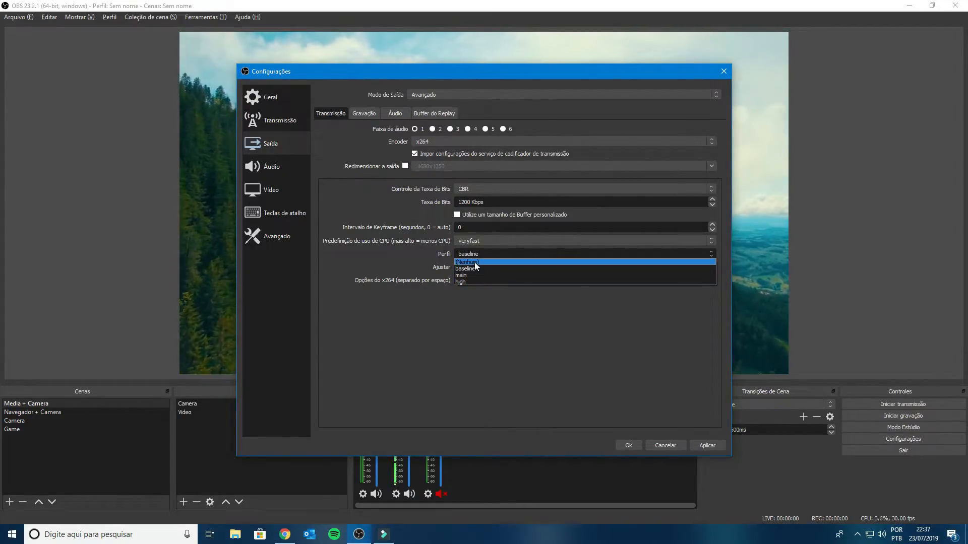
{"action": "left_click", "coordinate": [464, 203]}
{"action": "double_click", "coordinate": [464, 203]}
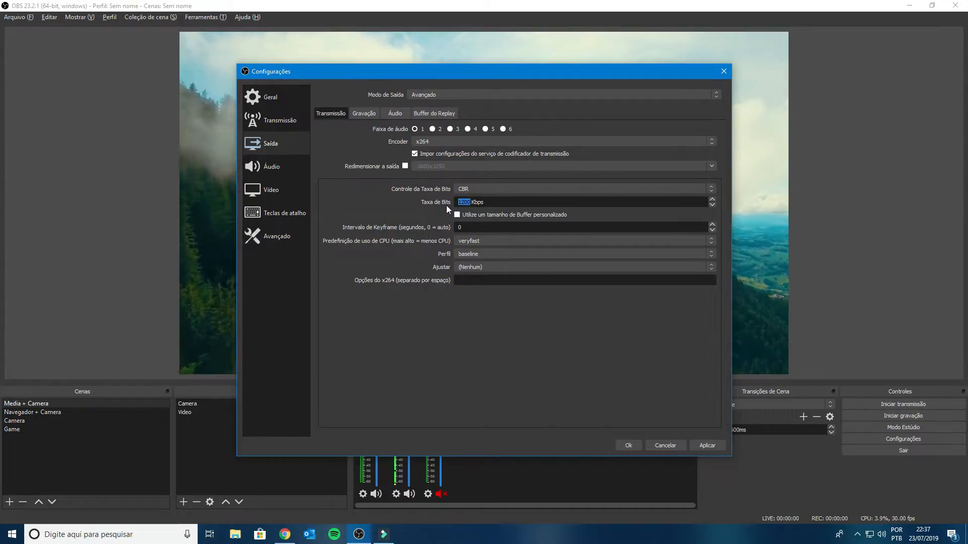
Try the high profile for the x264 encoder and return the profile to baseline.
{"action": "left_click", "coordinate": [465, 256]}
{"action": "left_click", "coordinate": [465, 255]}
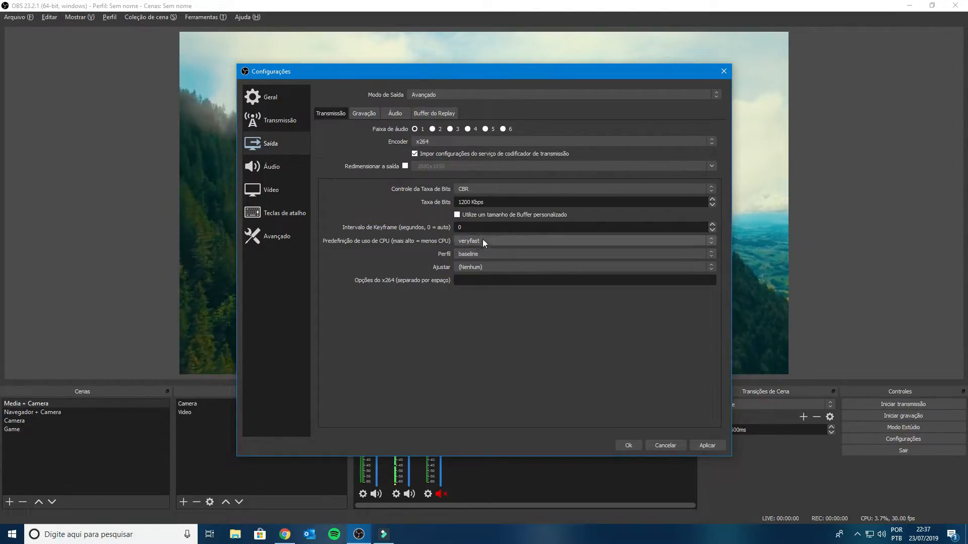
{"action": "left_click", "coordinate": [468, 252]}
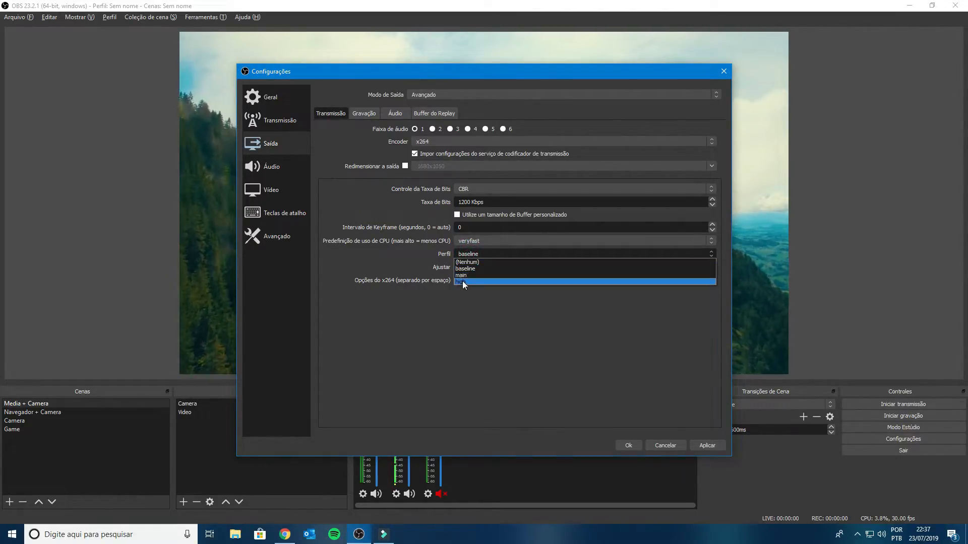
{"action": "left_click", "coordinate": [471, 255]}
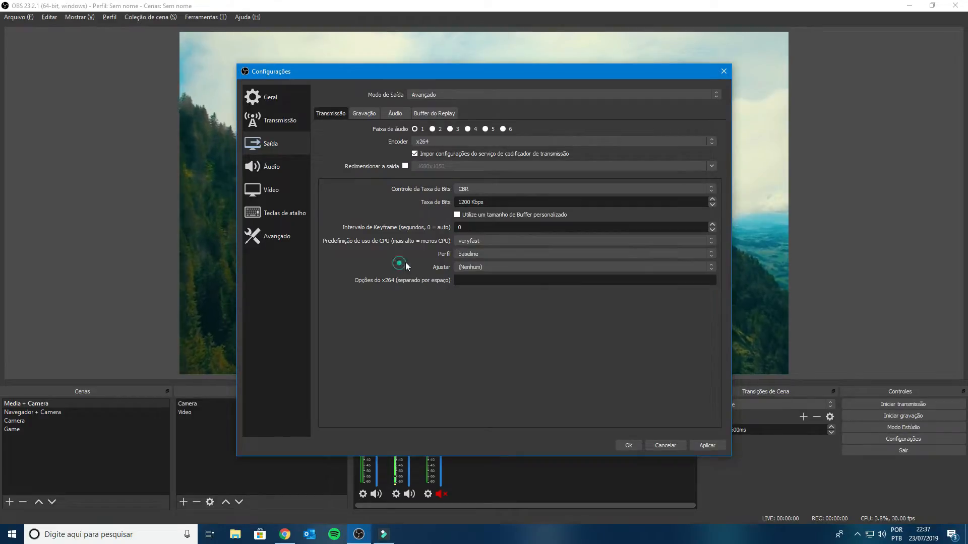
{"action": "left_click", "coordinate": [471, 253]}
{"action": "left_click", "coordinate": [465, 280]}
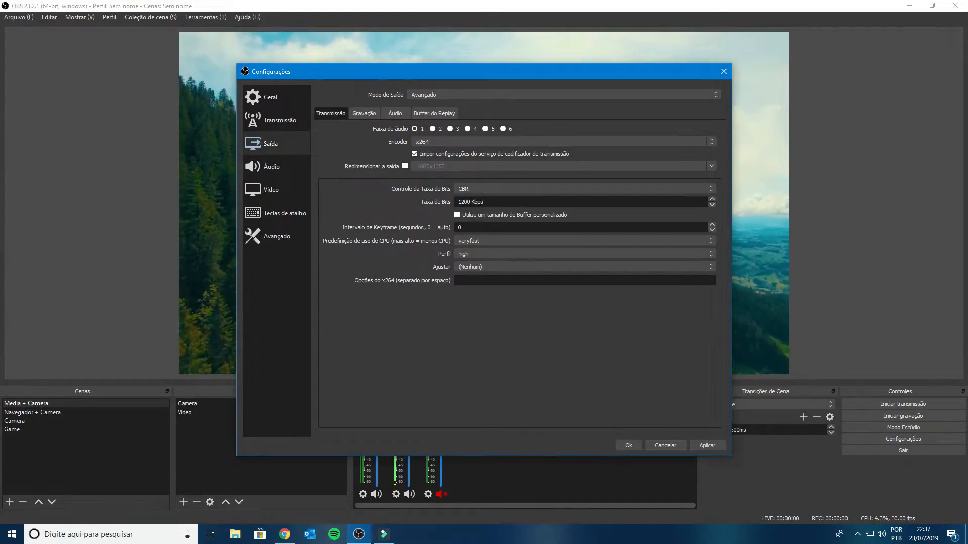
{"action": "left_click", "coordinate": [467, 255]}
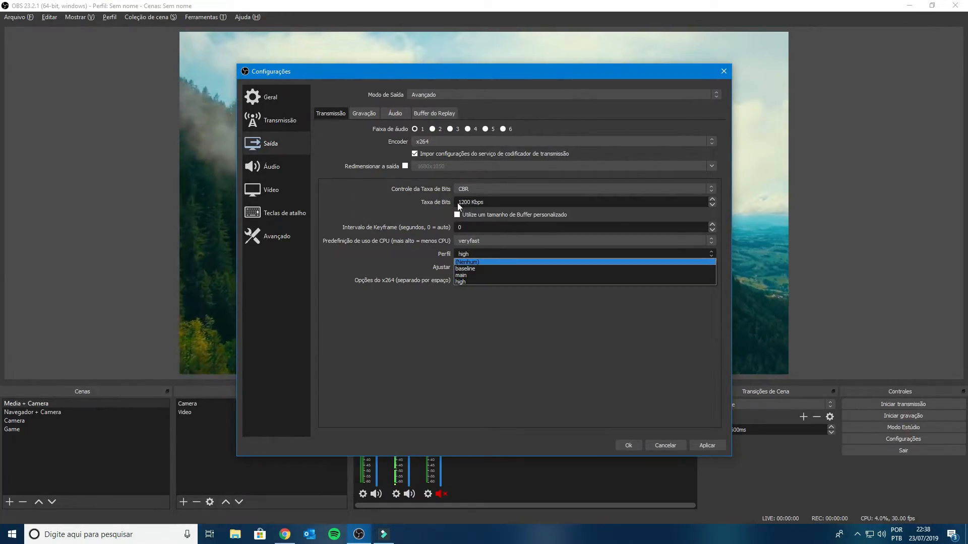
{"action": "left_click", "coordinate": [464, 268]}
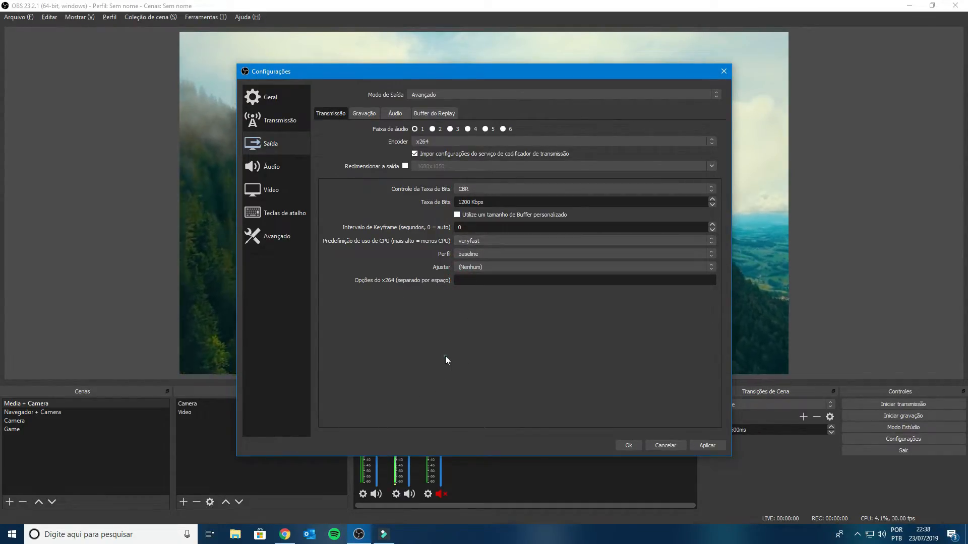
Change the streaming encoder to NVIDIA NVENC H.264 and set its bitrate to 1200 Kbps.
{"action": "left_click", "coordinate": [434, 143]}
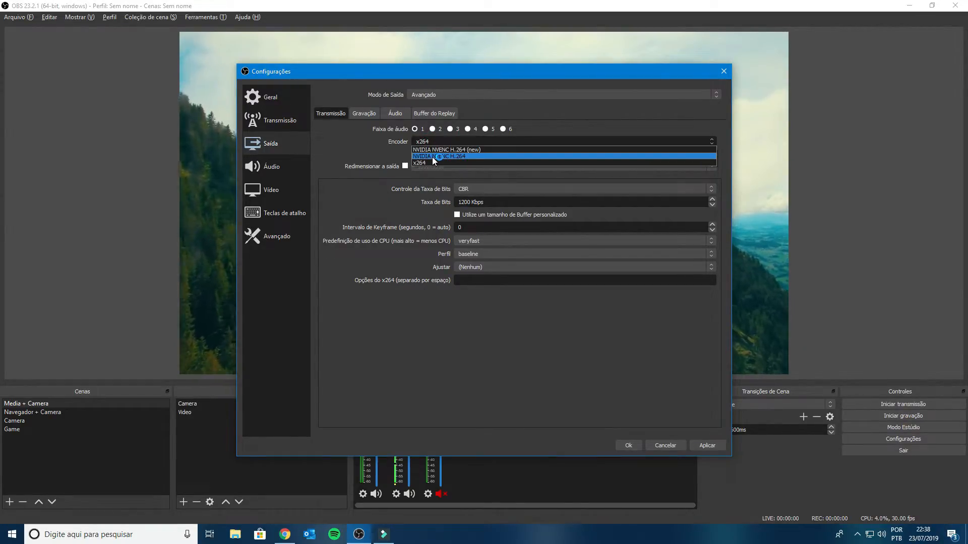
{"action": "left_click", "coordinate": [433, 156]}
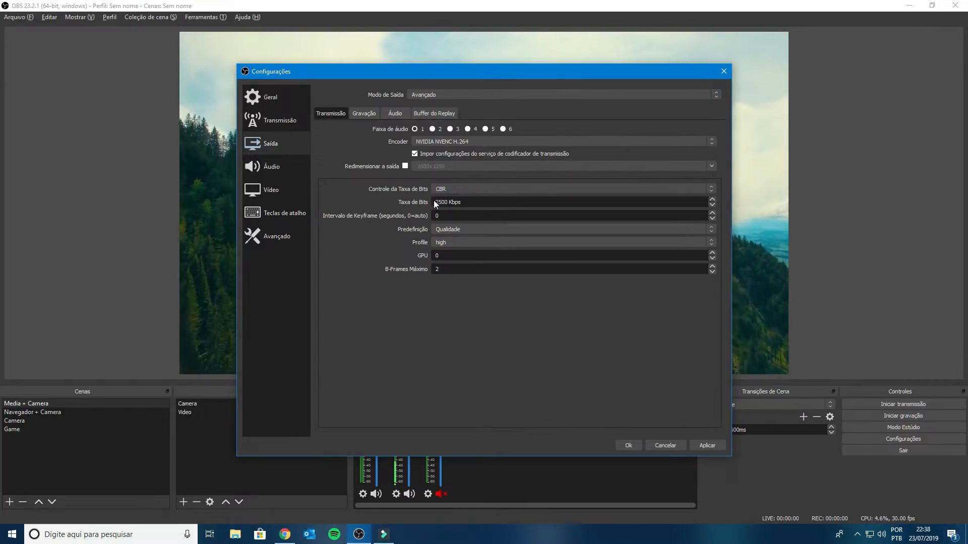
{"action": "left_click", "coordinate": [712, 205]}
{"action": "left_click", "coordinate": [712, 204]}
{"action": "left_click", "coordinate": [712, 205]}
{"action": "left_click", "coordinate": [712, 204]}
{"action": "left_click", "coordinate": [712, 205]}
{"action": "left_click", "coordinate": [712, 205]}
{"action": "left_click", "coordinate": [712, 205]}
{"action": "left_click", "coordinate": [712, 204]}
{"action": "left_click", "coordinate": [712, 204]}
{"action": "left_click", "coordinate": [713, 205]}
{"action": "left_click", "coordinate": [713, 205]}
{"action": "left_click", "coordinate": [712, 205]}
{"action": "left_click", "coordinate": [712, 205]}
{"action": "left_click", "coordinate": [712, 204]}
{"action": "left_click", "coordinate": [712, 204]}
{"action": "left_click", "coordinate": [712, 204]}
{"action": "left_click", "coordinate": [713, 205]}
{"action": "left_click", "coordinate": [712, 205]}
{"action": "left_click", "coordinate": [713, 205]}
{"action": "left_click", "coordinate": [712, 204]}
{"action": "left_click", "coordinate": [712, 204]}
{"action": "left_click", "coordinate": [713, 204]}
{"action": "left_click", "coordinate": [713, 205]}
{"action": "left_click", "coordinate": [712, 204]}
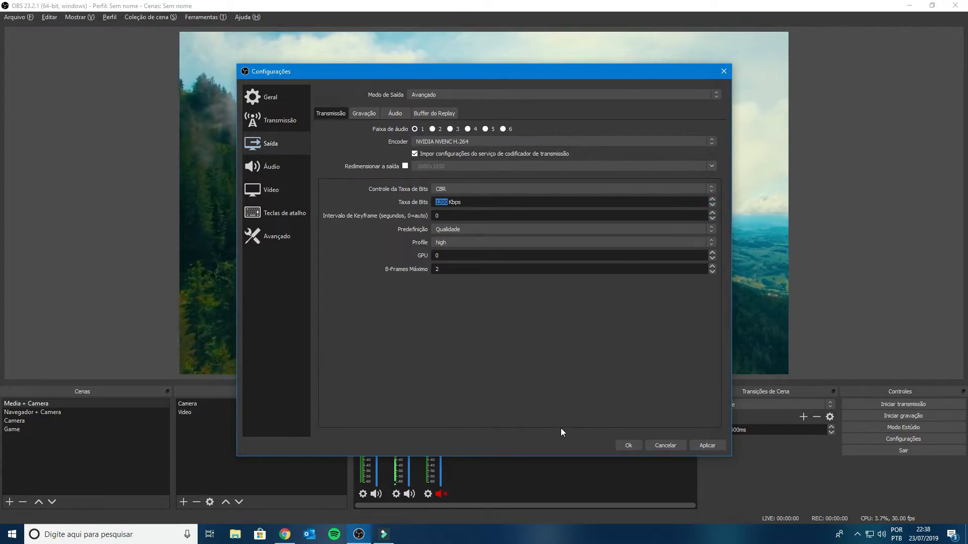
{"action": "key", "text": "Tab"}
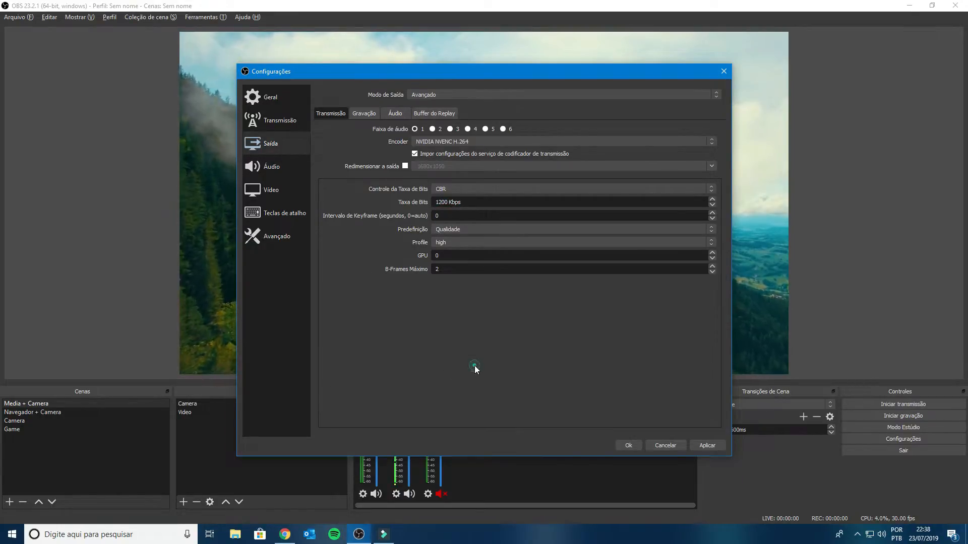
Set the profile of the NVIDIA NVENC H.264 encoder to baseline.
{"action": "left_click", "coordinate": [434, 242]}
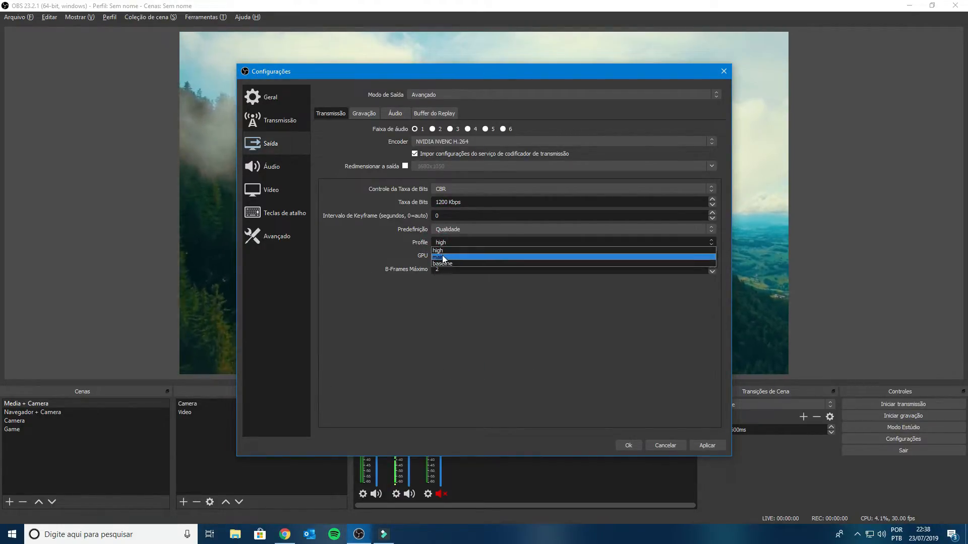
{"action": "left_click", "coordinate": [447, 263]}
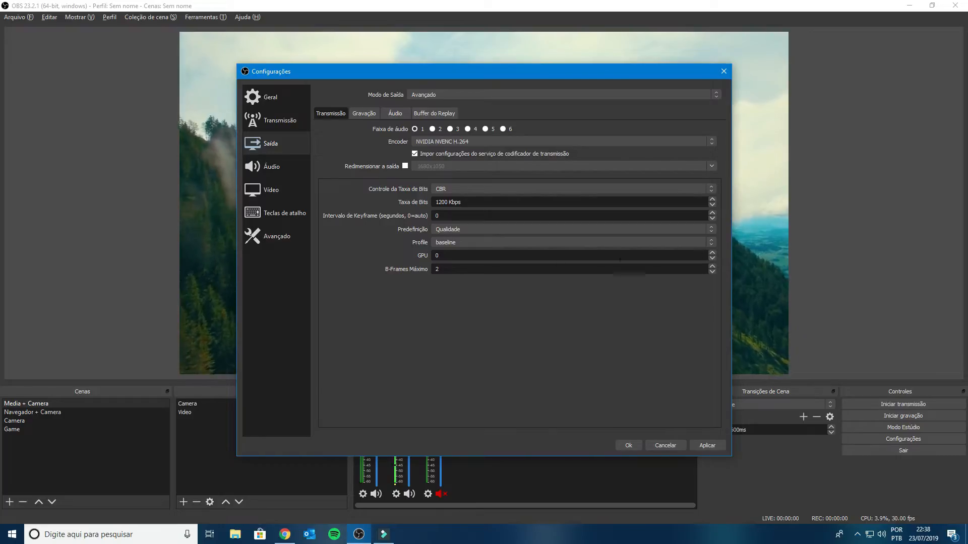
Try other GPU numbers for the NVIDIA NVENC H.264 encoder and return the GPU to 0.
{"action": "double_click", "coordinate": [463, 255]}
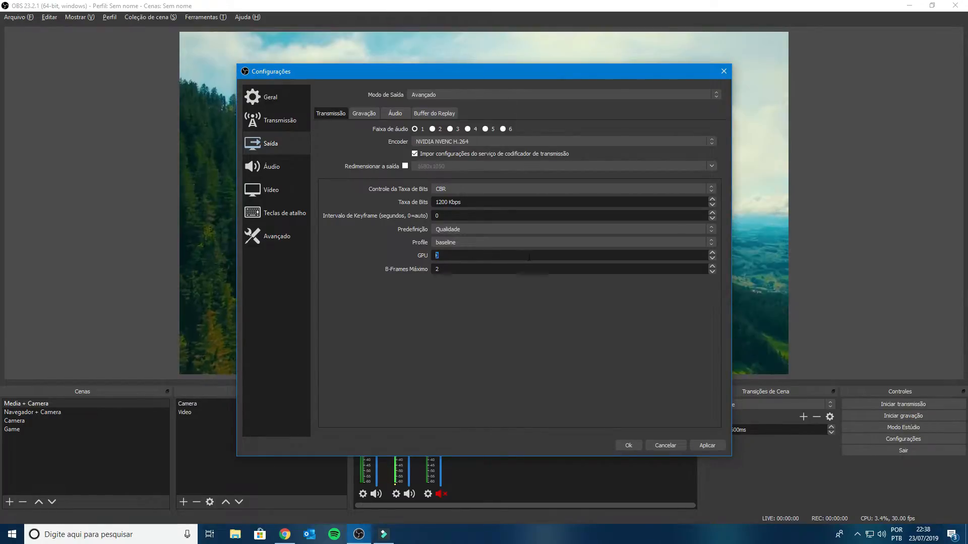
{"action": "double_click", "coordinate": [442, 255]}
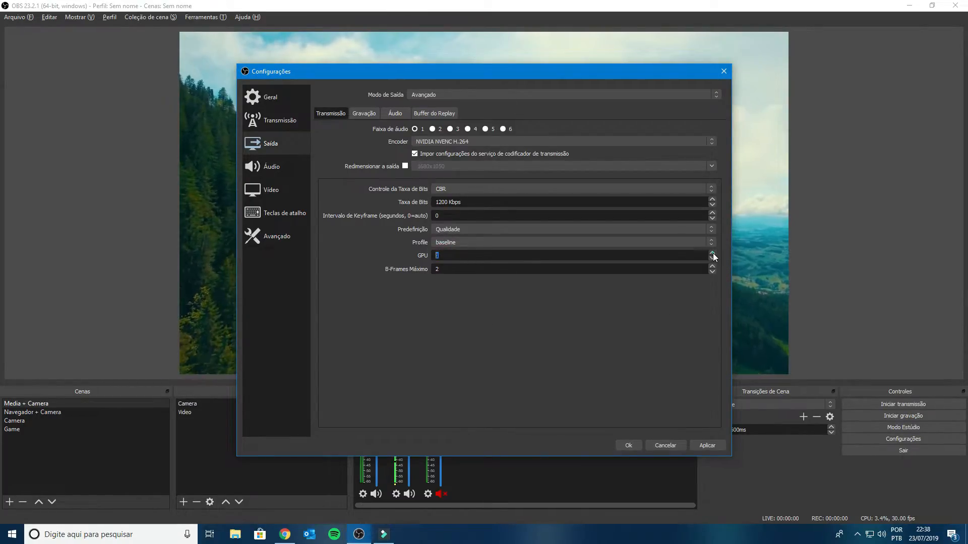
{"action": "left_click", "coordinate": [449, 255]}
{"action": "left_click", "coordinate": [712, 253]}
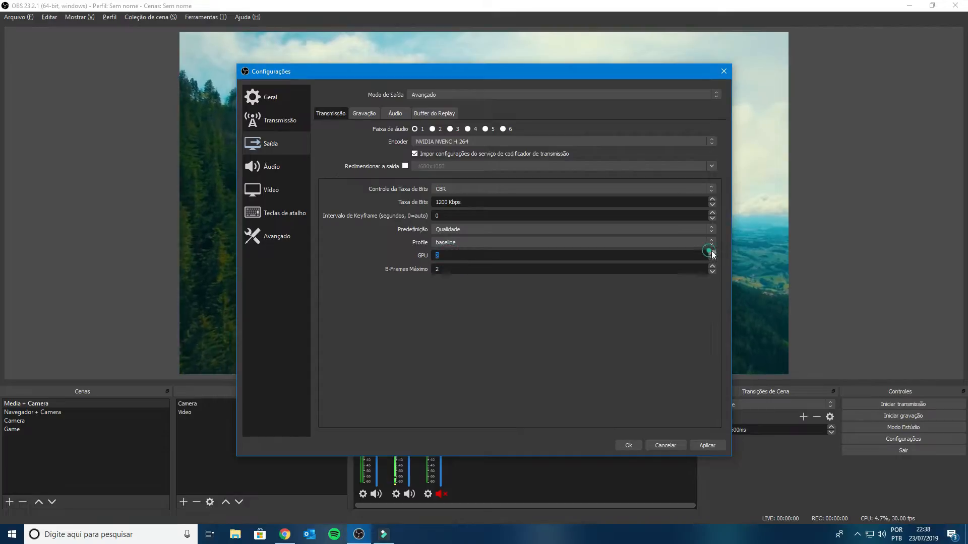
{"action": "left_click", "coordinate": [713, 258]}
{"action": "left_click", "coordinate": [712, 258]}
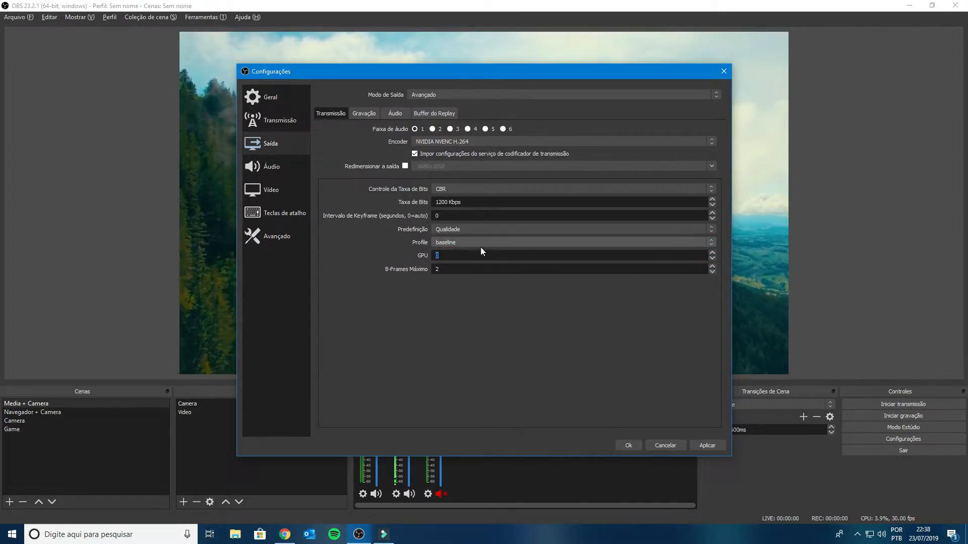
{"action": "left_click", "coordinate": [454, 257]}
{"action": "double_click", "coordinate": [446, 257]}
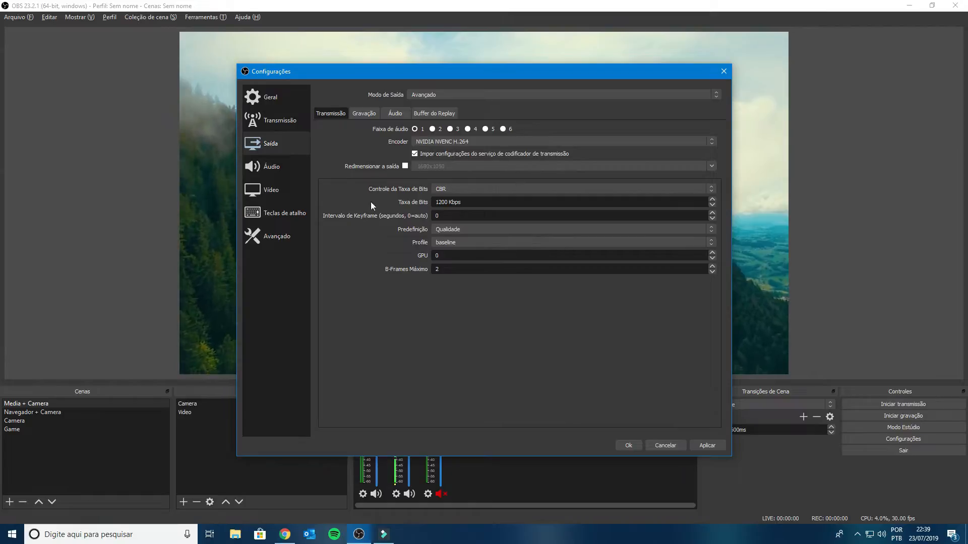
Set the audio bitrate of all six output audio tracks to 128.
{"action": "left_click", "coordinate": [393, 116]}
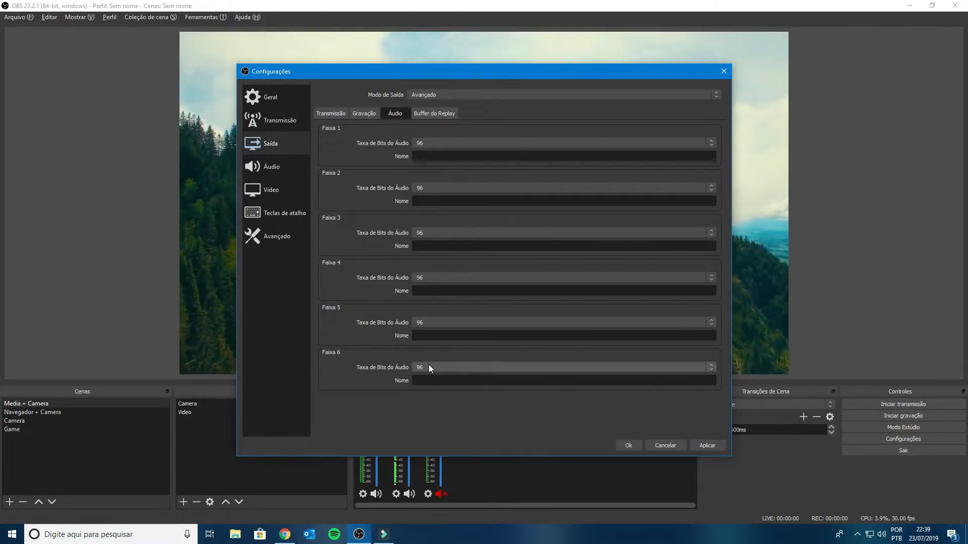
{"action": "left_click", "coordinate": [428, 145]}
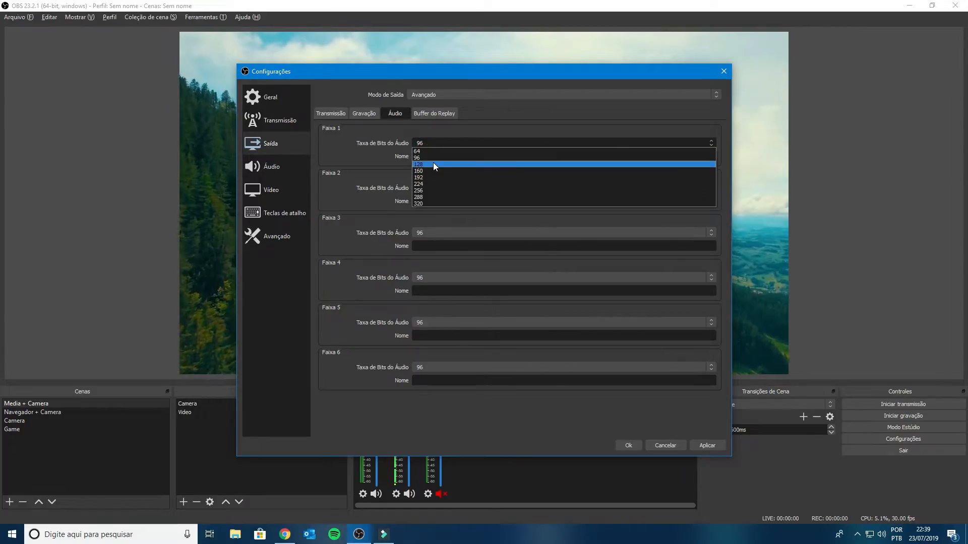
{"action": "left_click", "coordinate": [434, 162]}
{"action": "left_click", "coordinate": [426, 188]}
{"action": "left_click", "coordinate": [425, 209]}
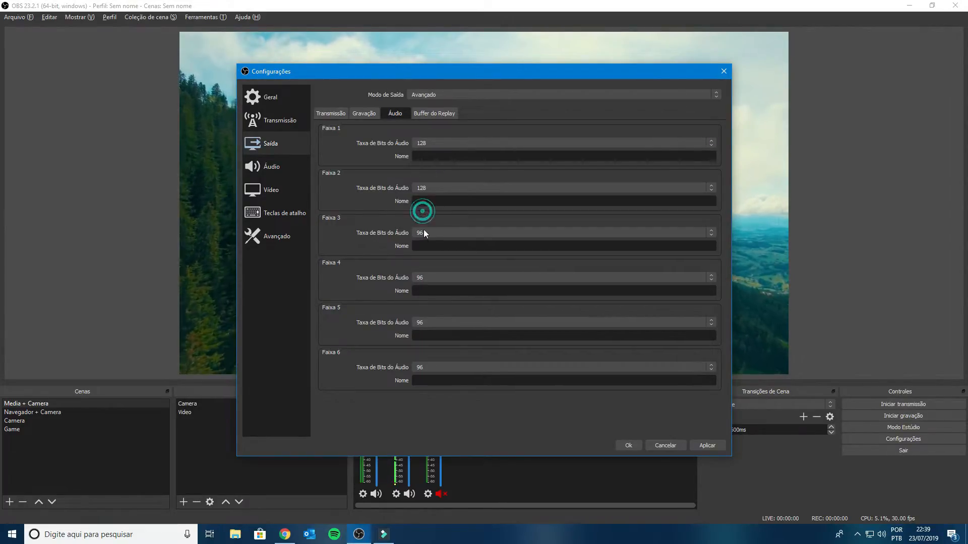
{"action": "left_click", "coordinate": [423, 234]}
{"action": "left_click", "coordinate": [424, 254]}
{"action": "left_click", "coordinate": [427, 278]}
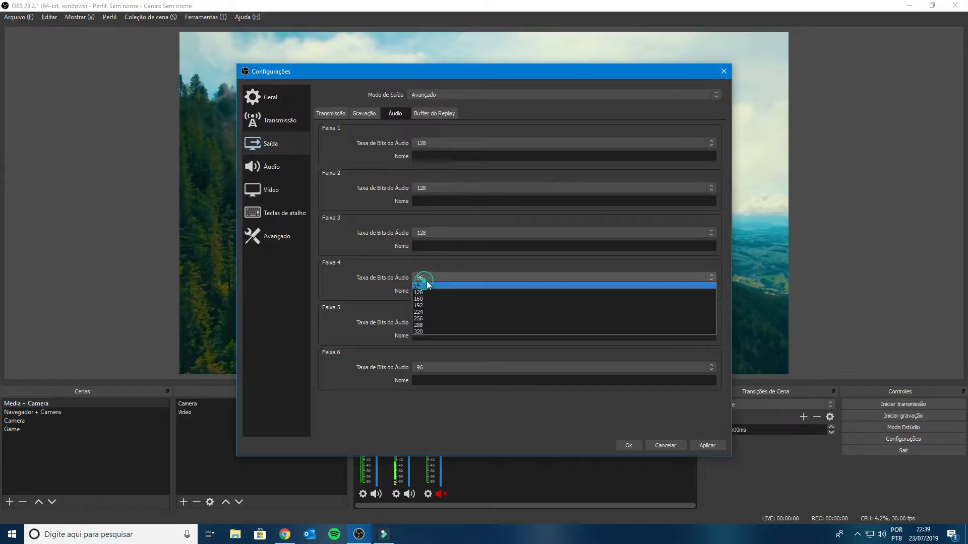
{"action": "left_click", "coordinate": [423, 301]}
{"action": "left_click", "coordinate": [430, 323]}
{"action": "left_click", "coordinate": [423, 342]}
{"action": "left_click", "coordinate": [423, 368]}
{"action": "left_click", "coordinate": [423, 389]}
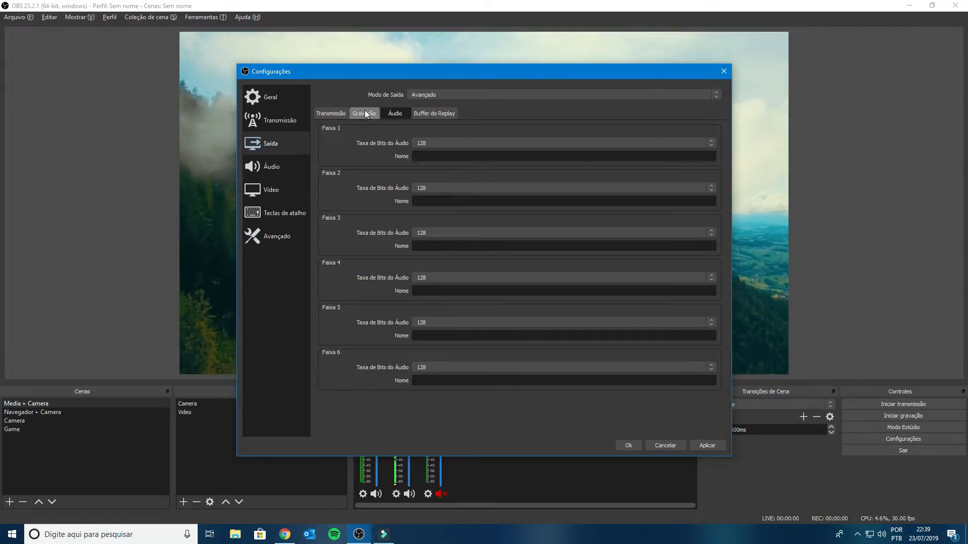
{"action": "left_click", "coordinate": [323, 114]}
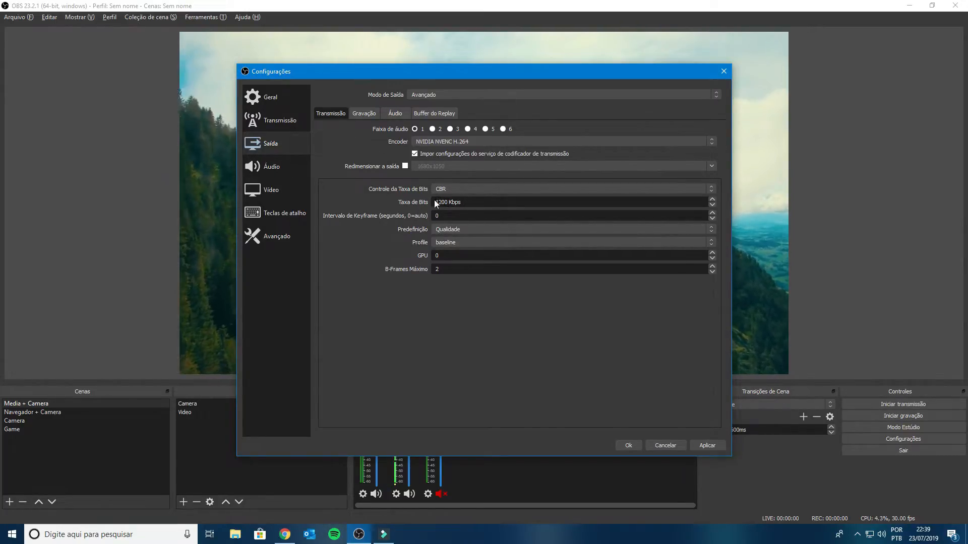
{"action": "left_click", "coordinate": [396, 113]}
{"action": "left_click", "coordinate": [340, 113]}
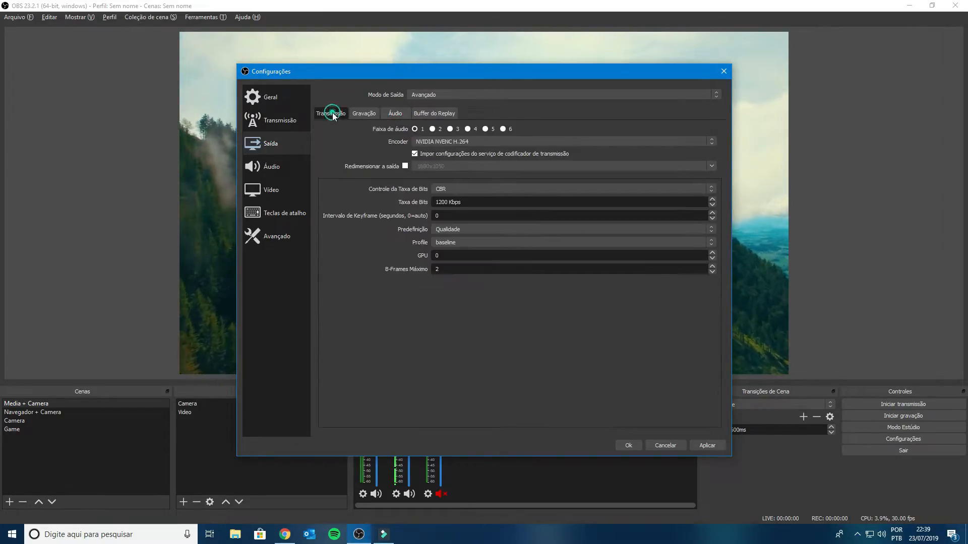
Assign Microfone (HD Webcam C270) to auxiliary microphone 2 and Microfone (2- USB Audio CODEC) to auxiliary microphone 3, and apply the settings.
{"action": "left_click", "coordinate": [272, 167]}
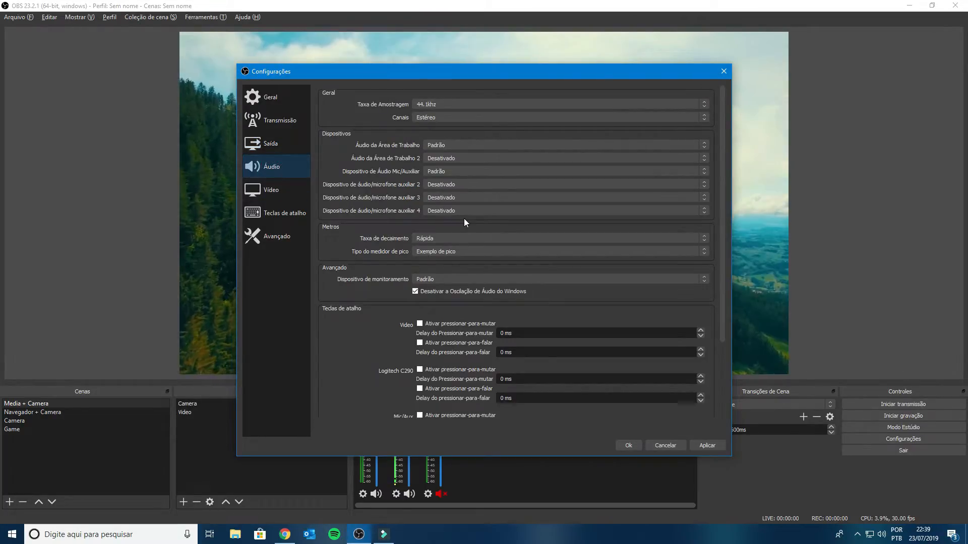
{"action": "left_click_drag", "start_coordinate": [411, 69], "coordinate": [693, 23]}
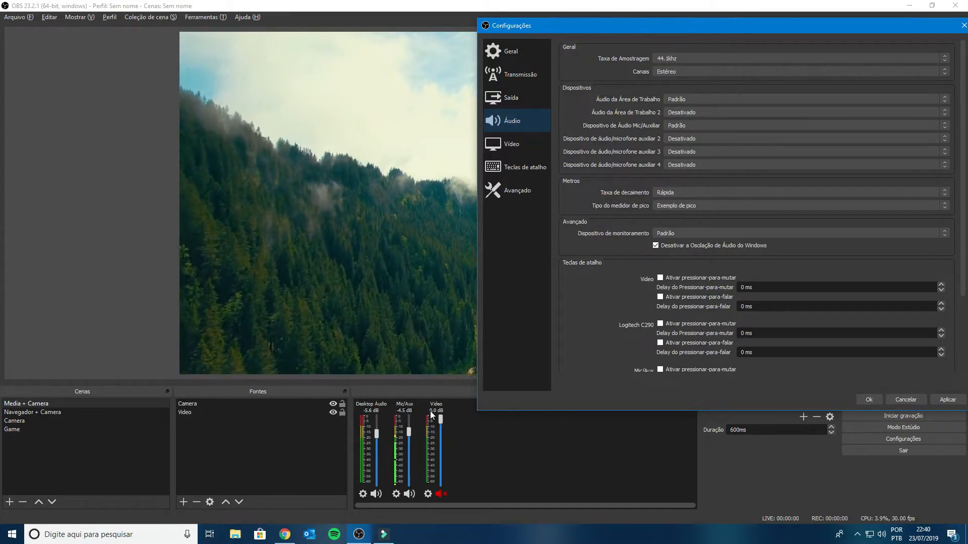
{"action": "left_click", "coordinate": [679, 139]}
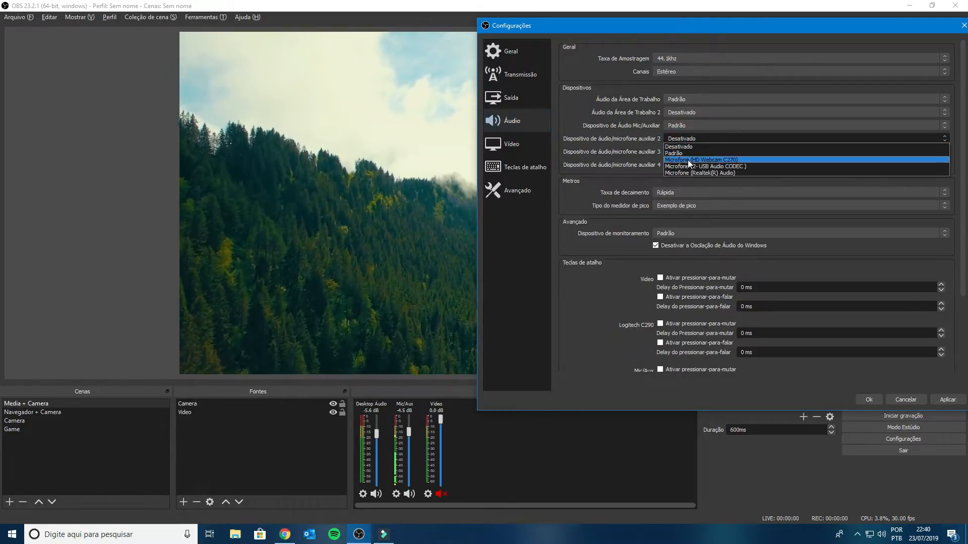
{"action": "left_click", "coordinate": [692, 160]}
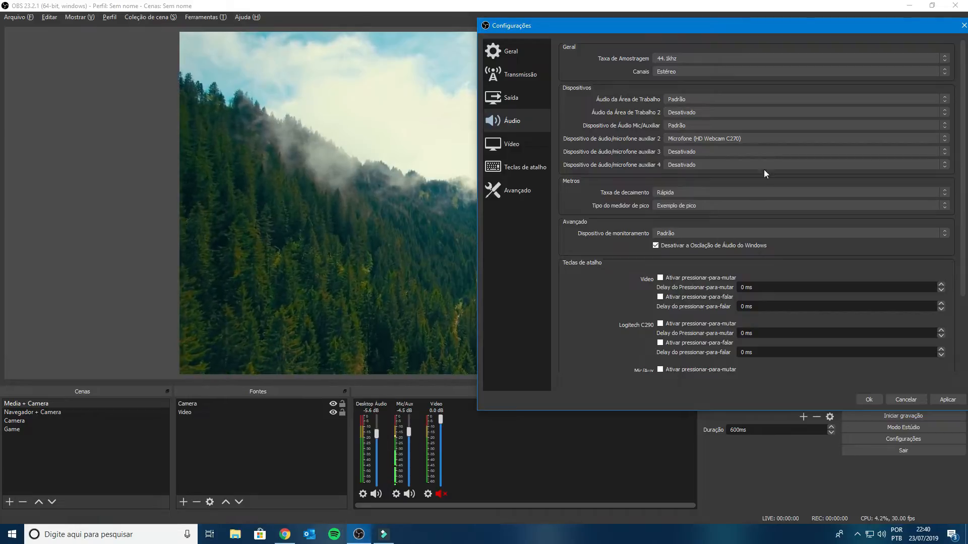
{"action": "left_click", "coordinate": [713, 151]}
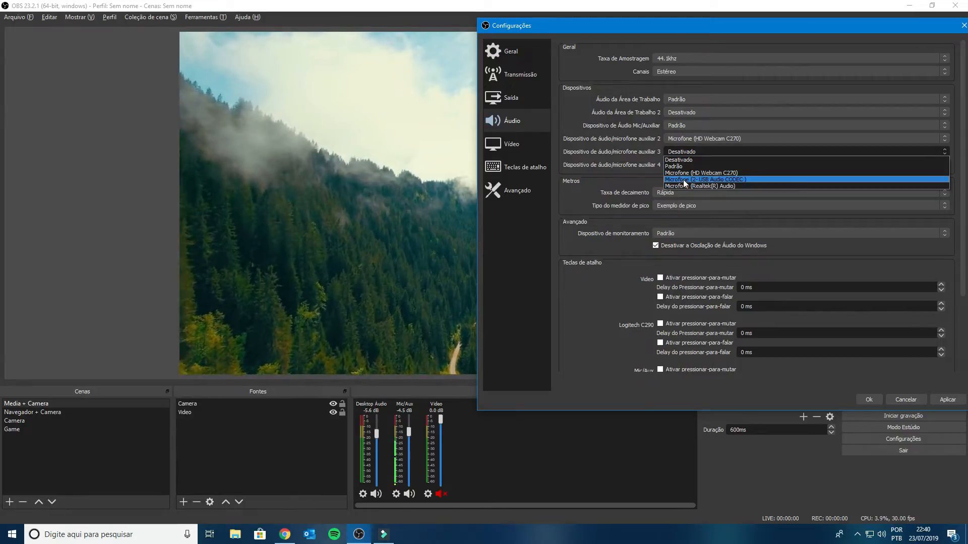
{"action": "left_click", "coordinate": [710, 180]}
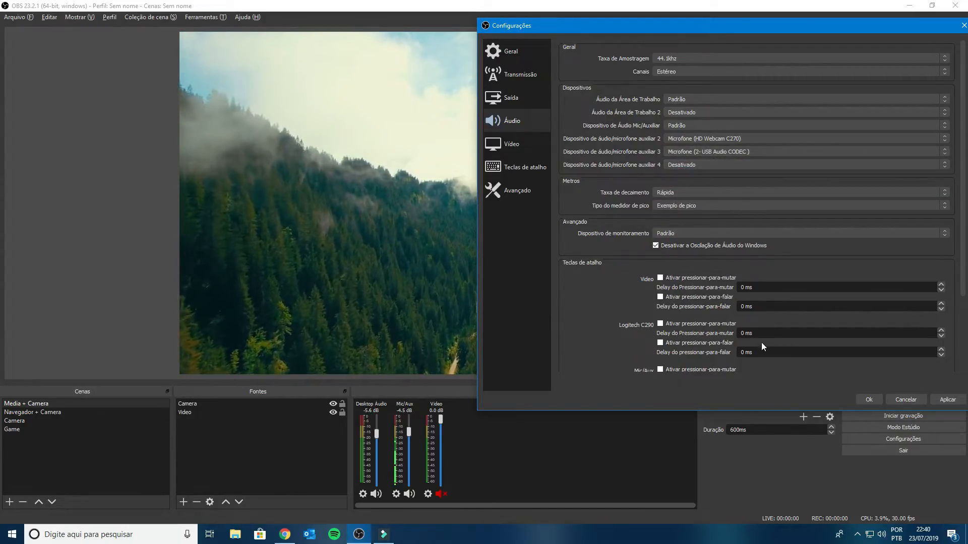
{"action": "left_click", "coordinate": [956, 403]}
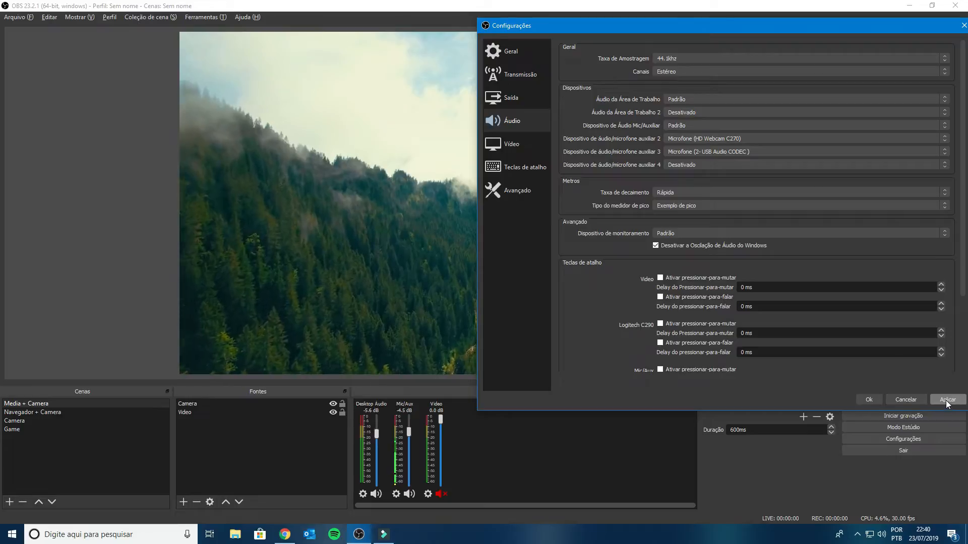
{"action": "left_click", "coordinate": [868, 404]}
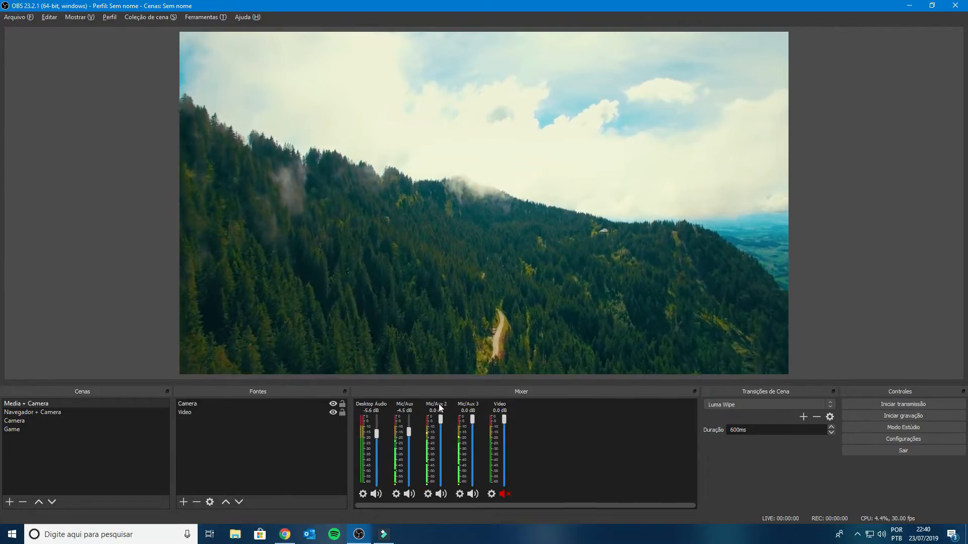
Review the output settings and the devices assigned to the auxiliary microphones, and close the settings.
{"action": "left_click", "coordinate": [902, 439]}
{"action": "left_click", "coordinate": [278, 144]}
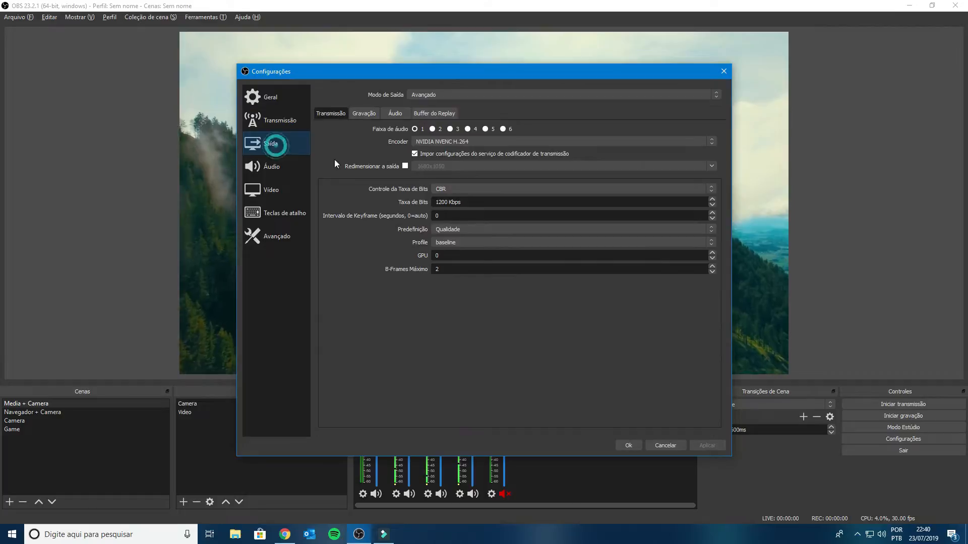
{"action": "left_click", "coordinate": [282, 166]}
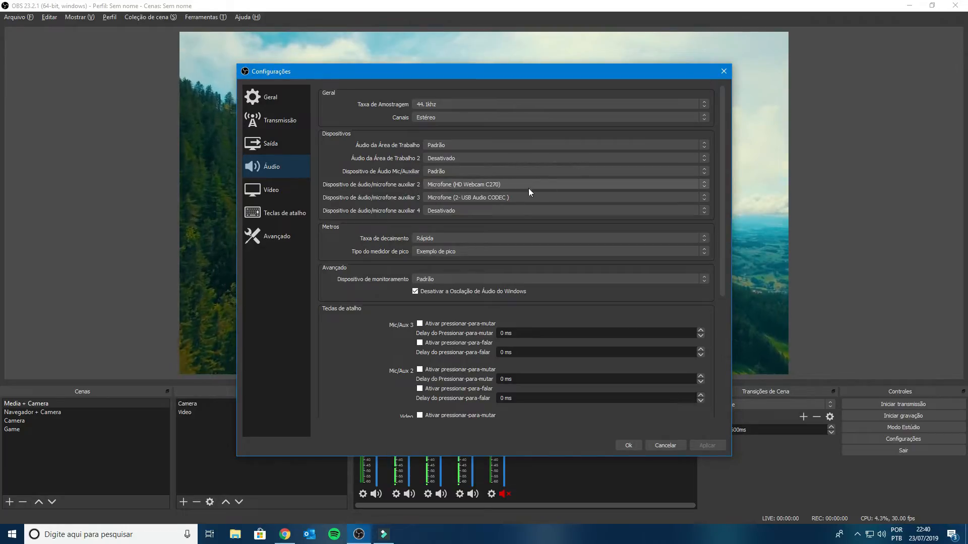
{"action": "left_click", "coordinate": [723, 71]}
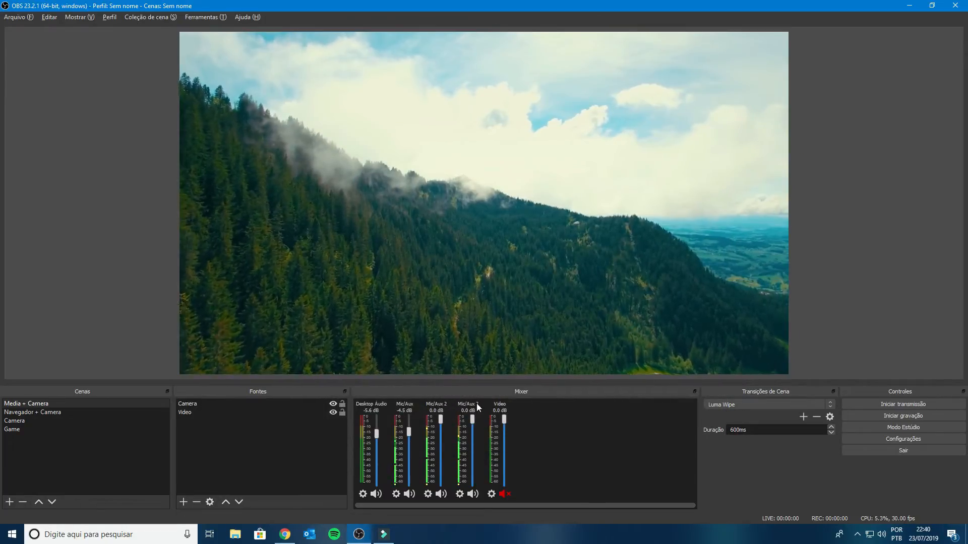
{"action": "right_click", "coordinate": [438, 407]}
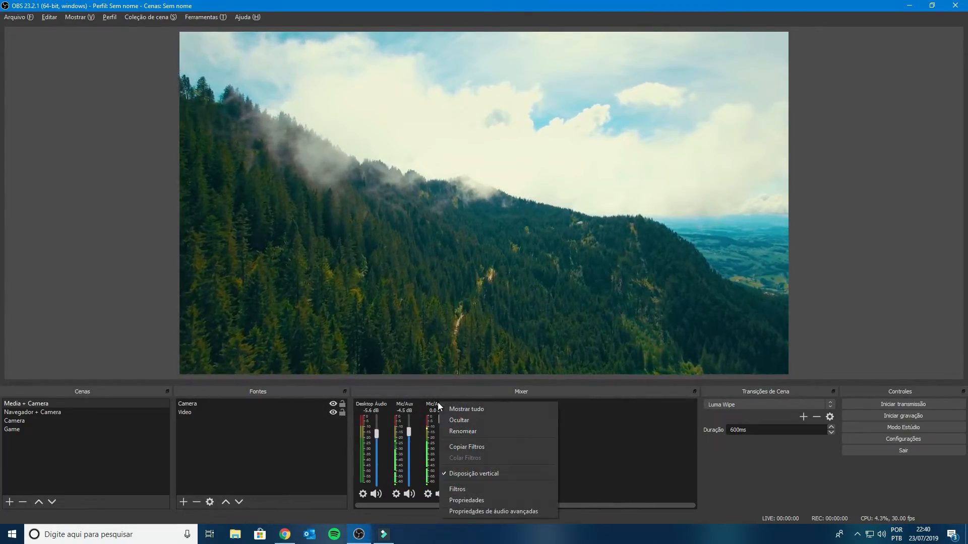
{"action": "left_click", "coordinate": [472, 432]}
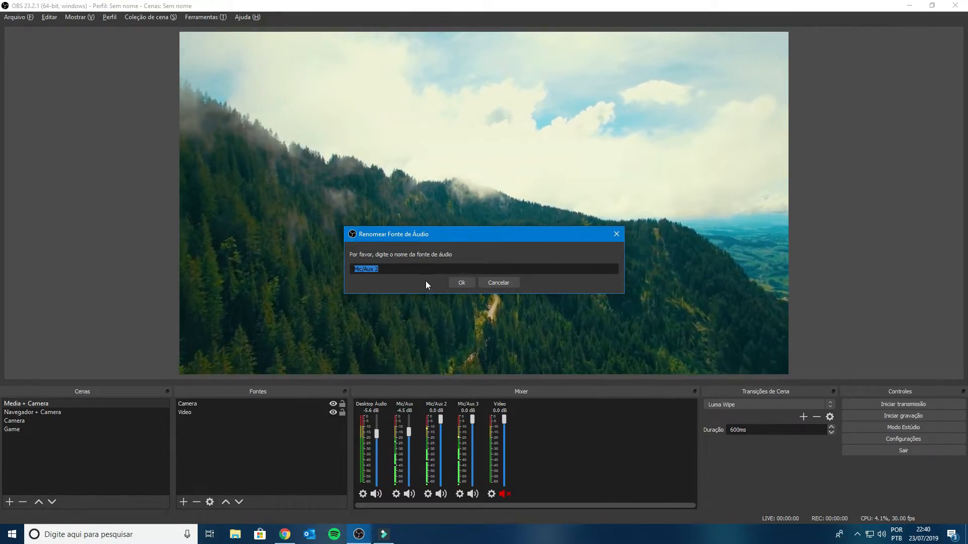
{"action": "left_click", "coordinate": [485, 282]}
Disable auxiliary microphone devices 2 and 3 in the audio settings and apply the change.
{"action": "left_click", "coordinate": [903, 439]}
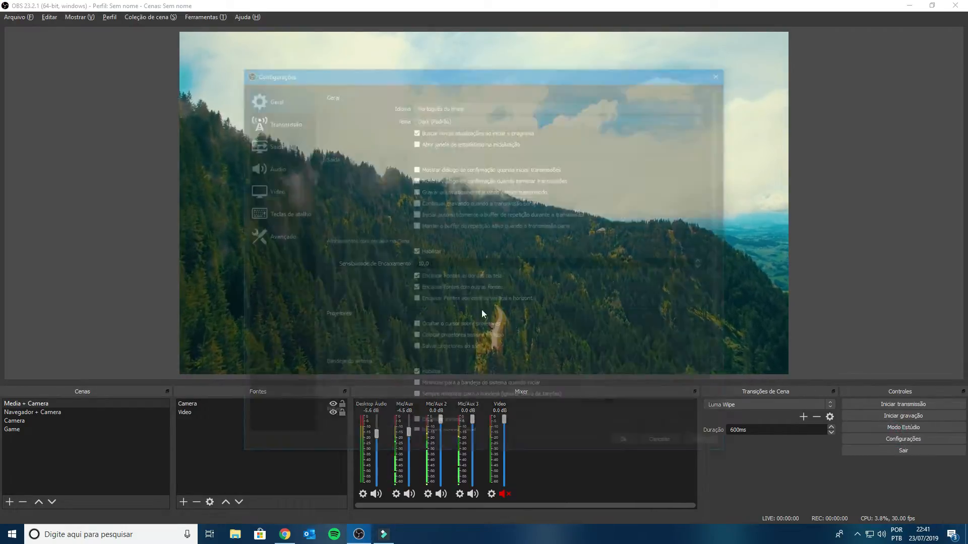
{"action": "left_click", "coordinate": [279, 170]}
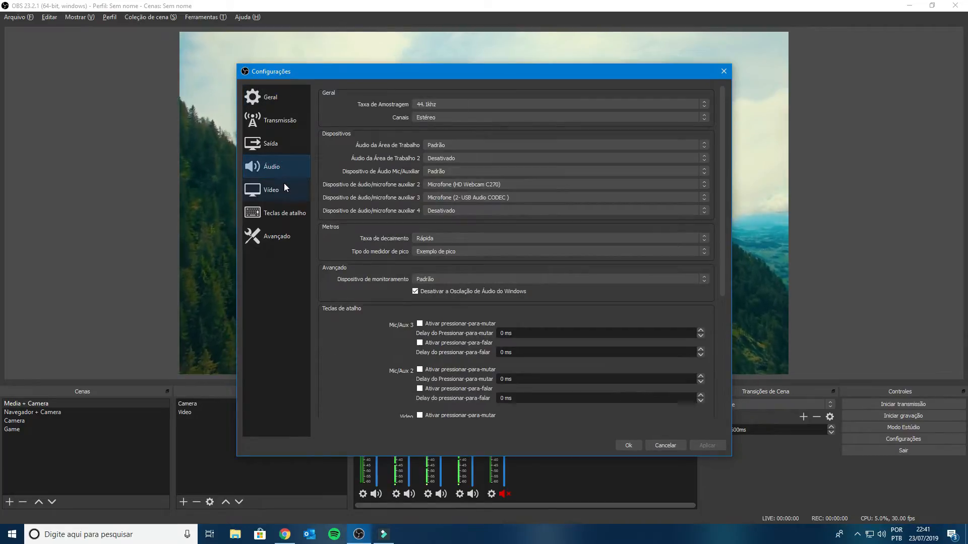
{"action": "left_click", "coordinate": [443, 158]}
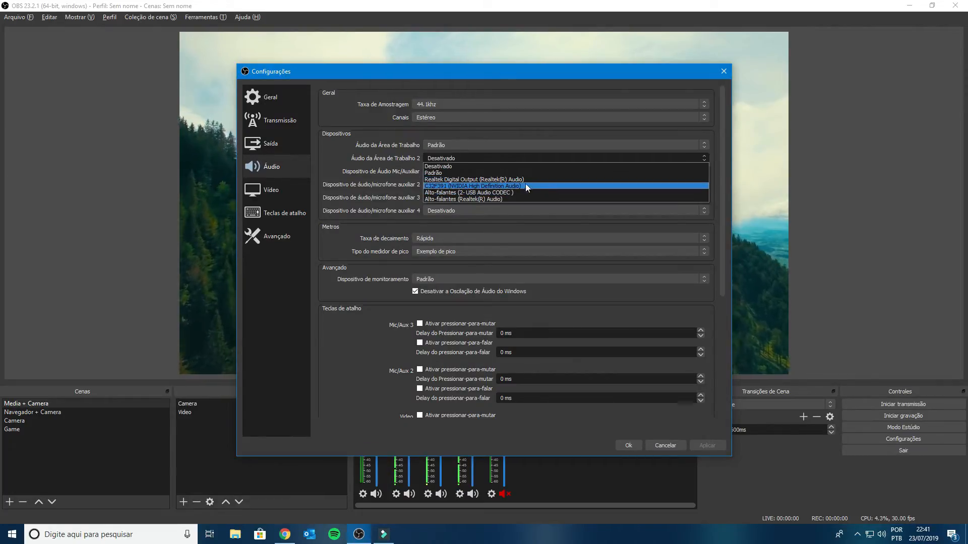
{"action": "left_click", "coordinate": [479, 160]}
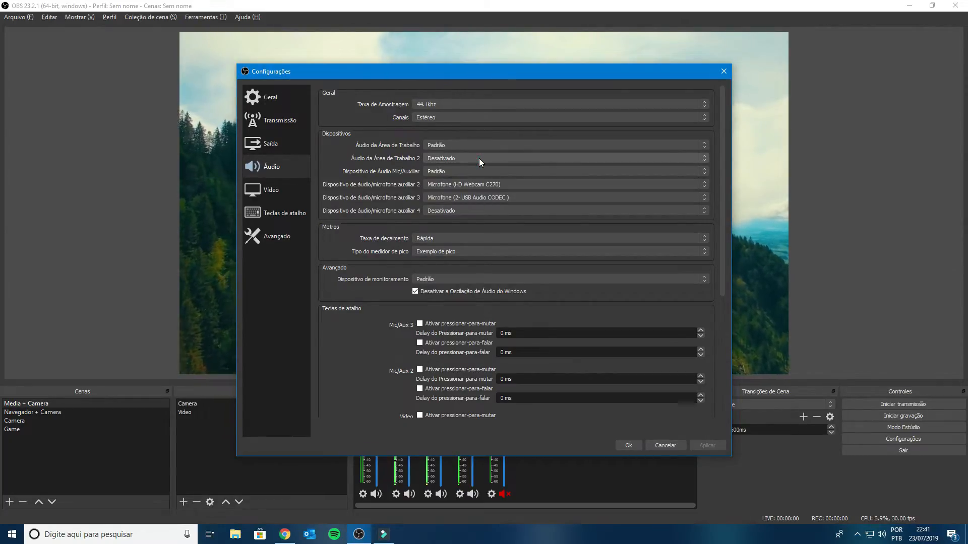
{"action": "left_click", "coordinate": [457, 184]}
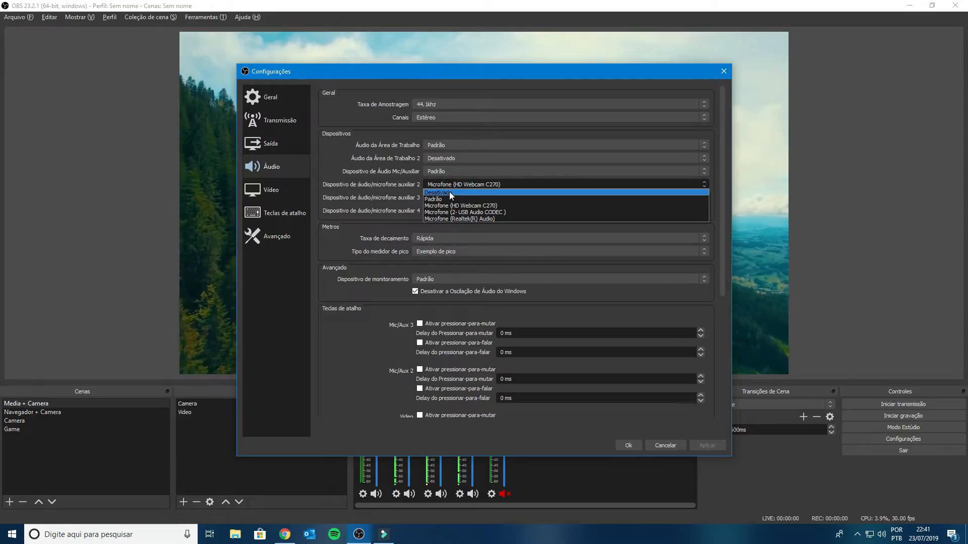
{"action": "left_click", "coordinate": [450, 193]}
{"action": "left_click", "coordinate": [448, 198]}
{"action": "left_click", "coordinate": [444, 206]}
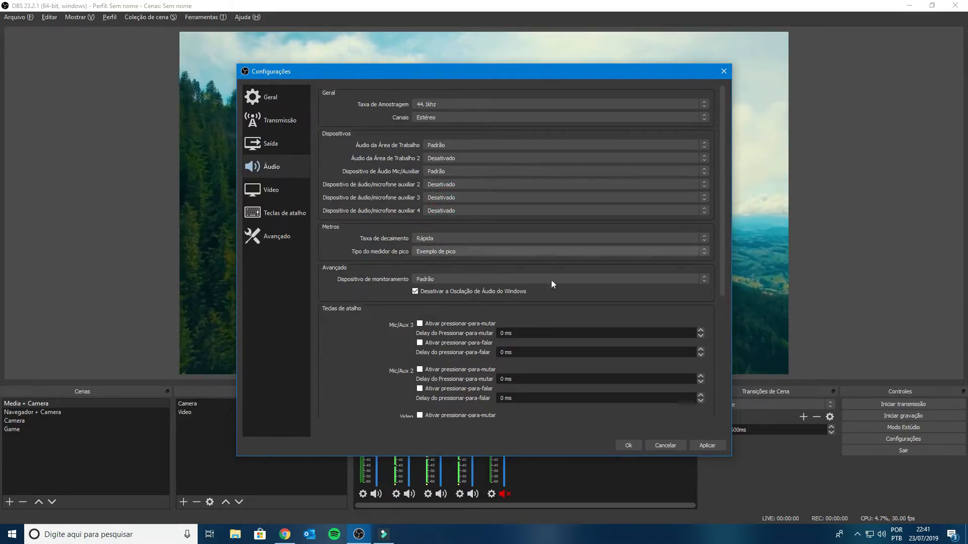
{"action": "left_click", "coordinate": [707, 445]}
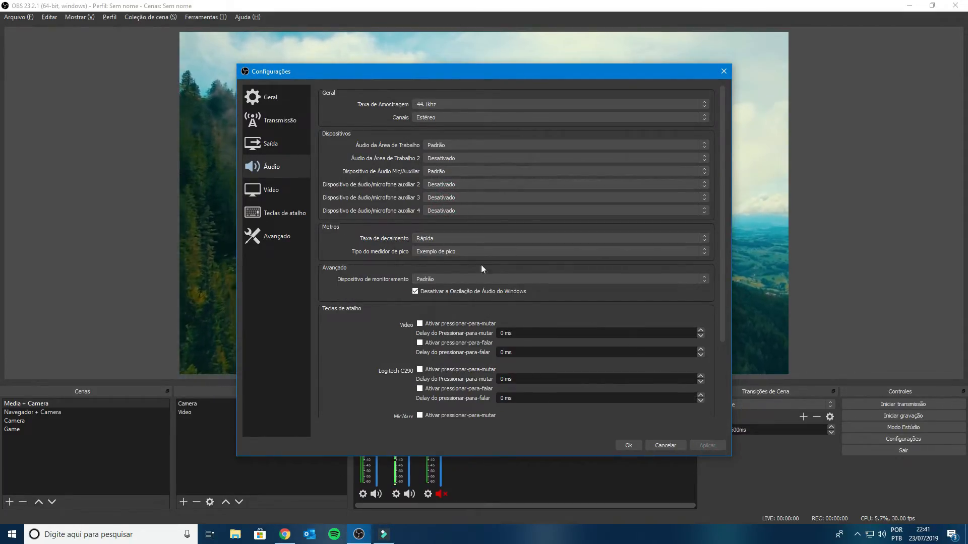
Set both the base and output resolution to 1920x1080 in the video settings.
{"action": "left_click", "coordinate": [276, 194]}
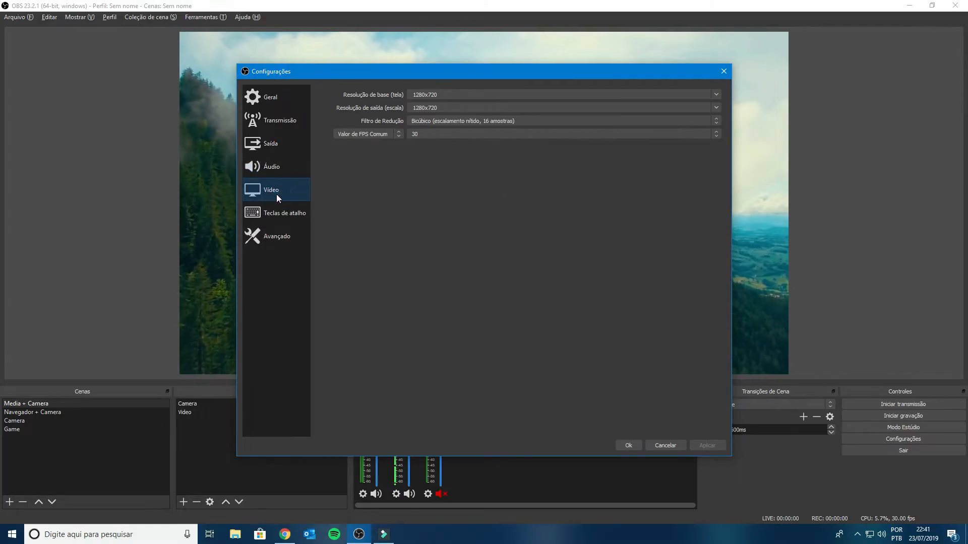
{"action": "mouse_move", "coordinate": [438, 79]}
{"action": "left_mouse_down"}
{"action": "mouse_move", "coordinate": [430, 77]}
{"action": "mouse_move", "coordinate": [453, 78]}
{"action": "left_mouse_up"}
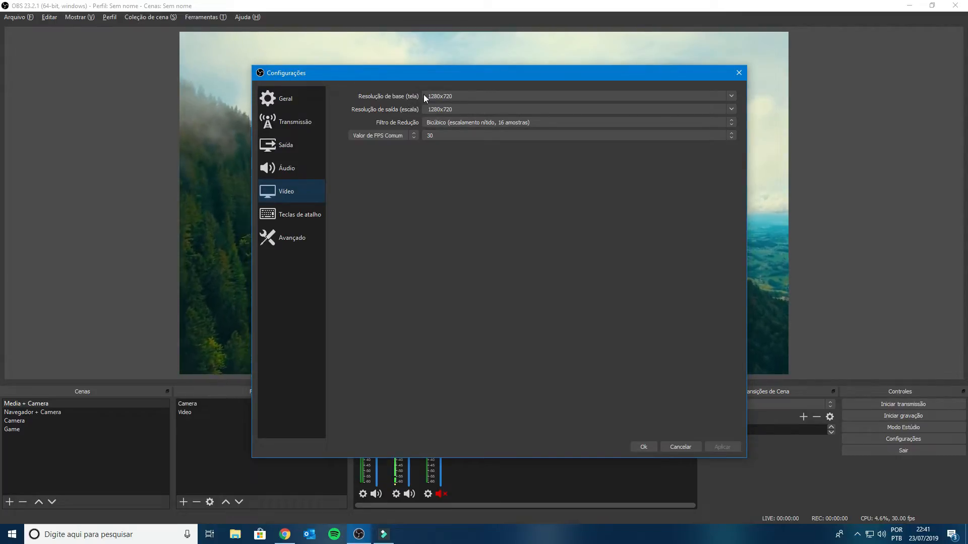
{"action": "left_click_drag", "start_coordinate": [419, 83], "coordinate": [401, 138]}
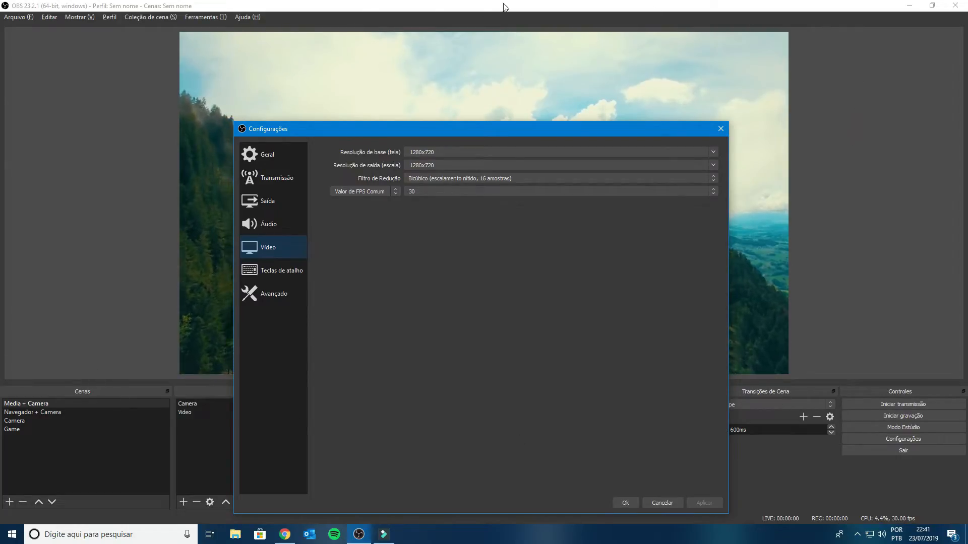
{"action": "left_click_drag", "start_coordinate": [385, 130], "coordinate": [375, 43]}
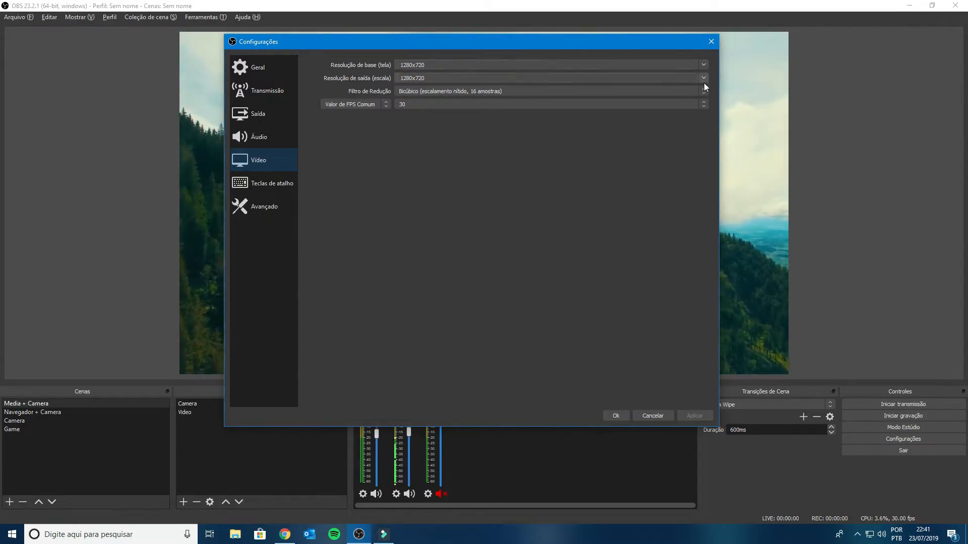
{"action": "left_click", "coordinate": [703, 65]}
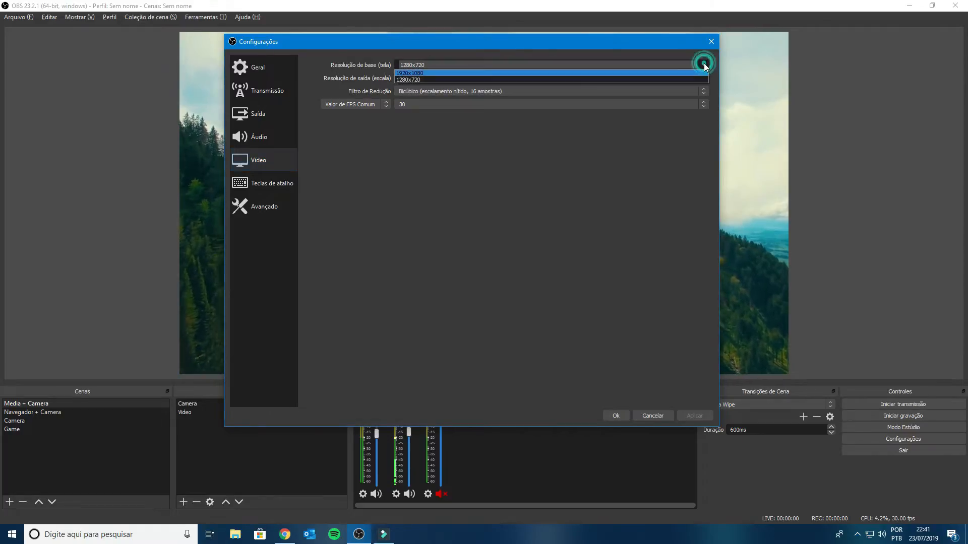
{"action": "left_click", "coordinate": [406, 74]}
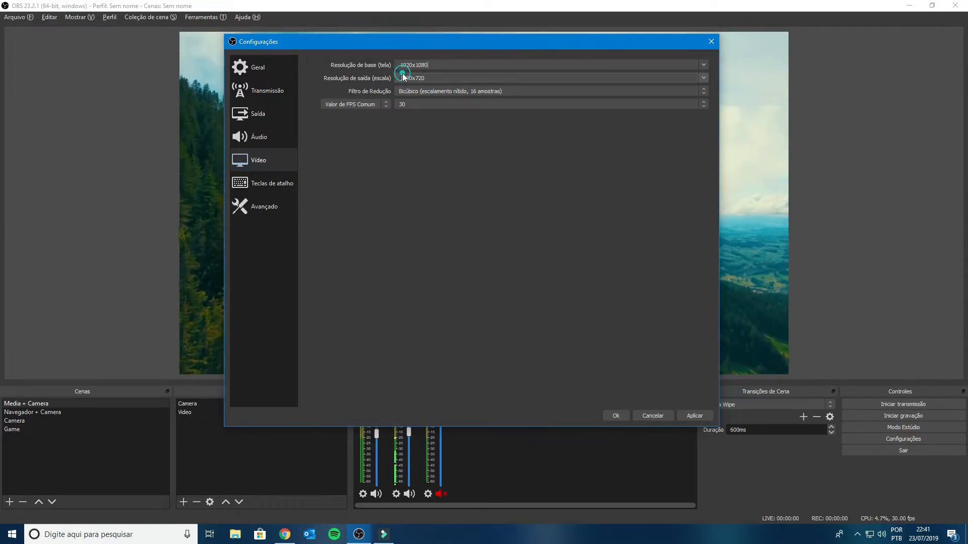
{"action": "left_click", "coordinate": [704, 78]}
{"action": "left_click", "coordinate": [465, 85]}
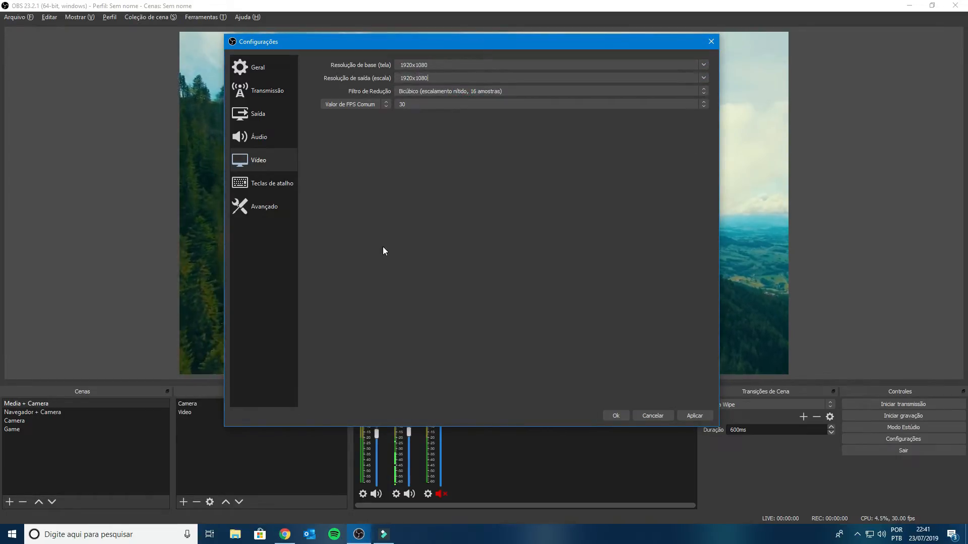
Keep the common FPS value at 30, apply the video settings and close the settings window.
{"action": "left_click", "coordinate": [703, 104]}
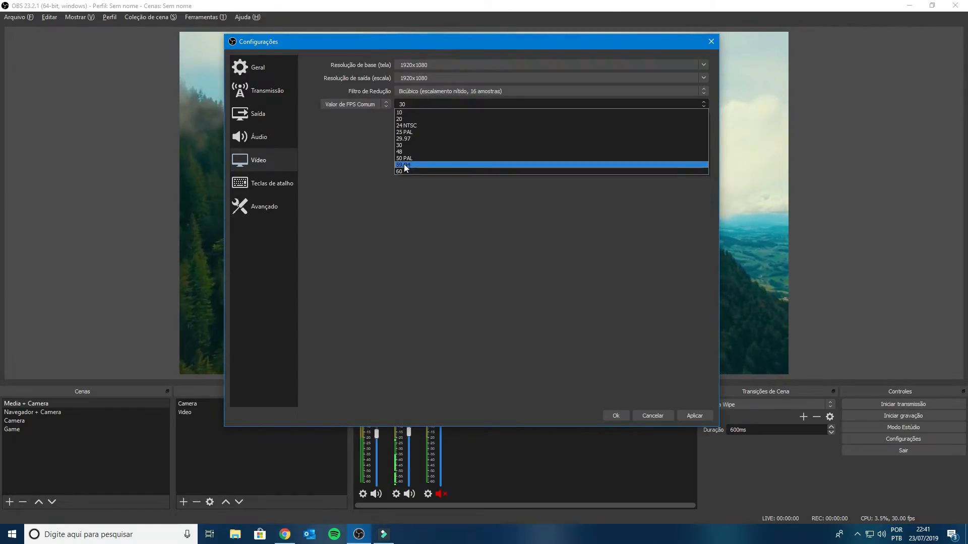
{"action": "left_click", "coordinate": [400, 145]}
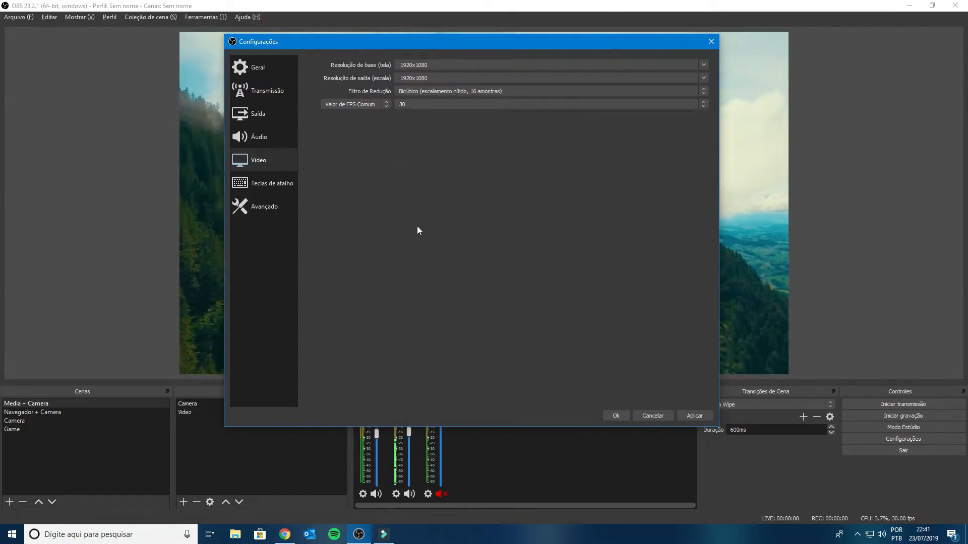
{"action": "left_click", "coordinate": [414, 105]}
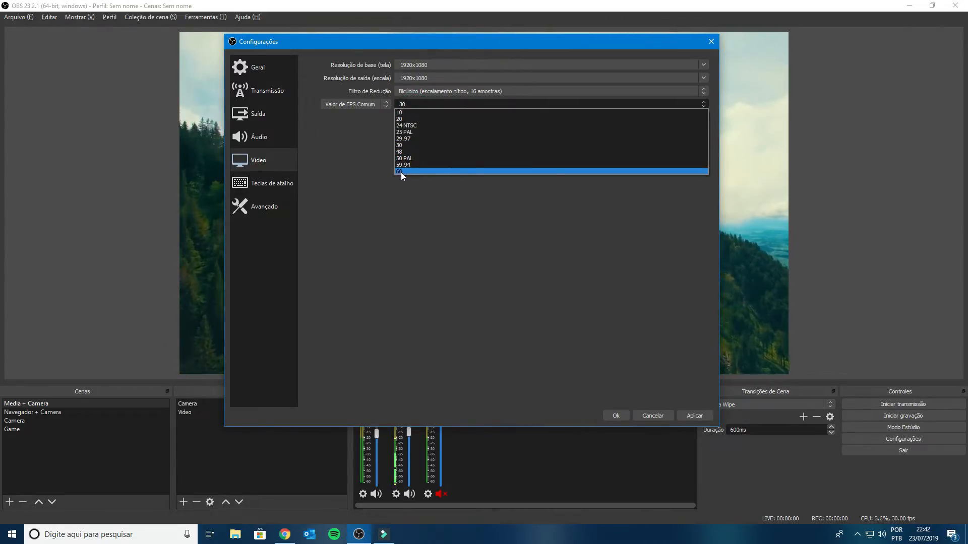
{"action": "left_click", "coordinate": [409, 105]}
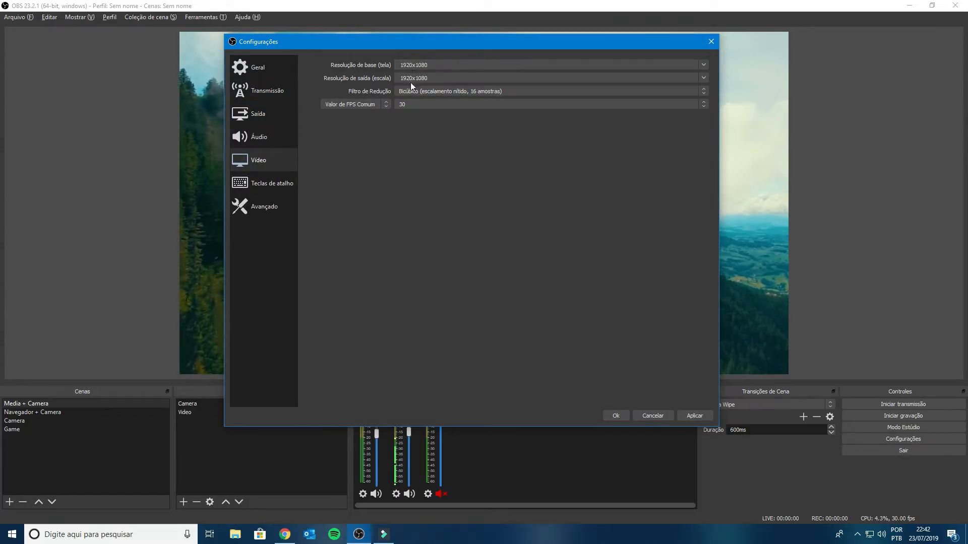
{"action": "left_click", "coordinate": [701, 418]}
{"action": "left_click", "coordinate": [620, 416]}
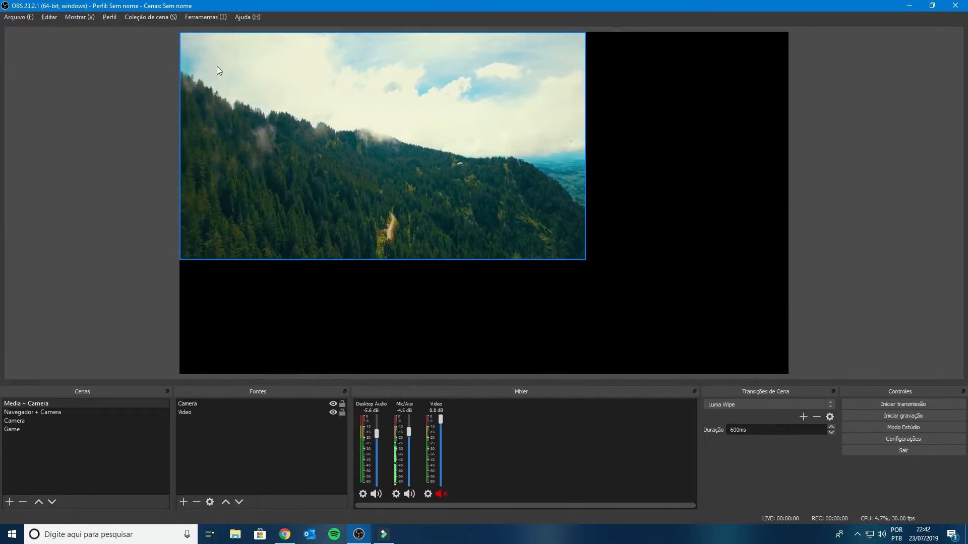
Fit the Video source to the screen in the preview and deselect it.
{"action": "right_click", "coordinate": [234, 58]}
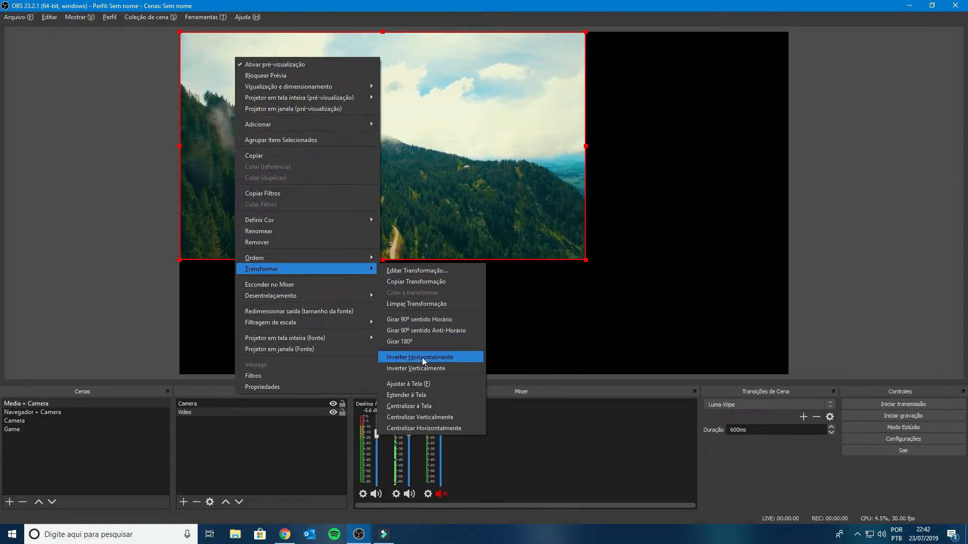
{"action": "left_click", "coordinate": [413, 385]}
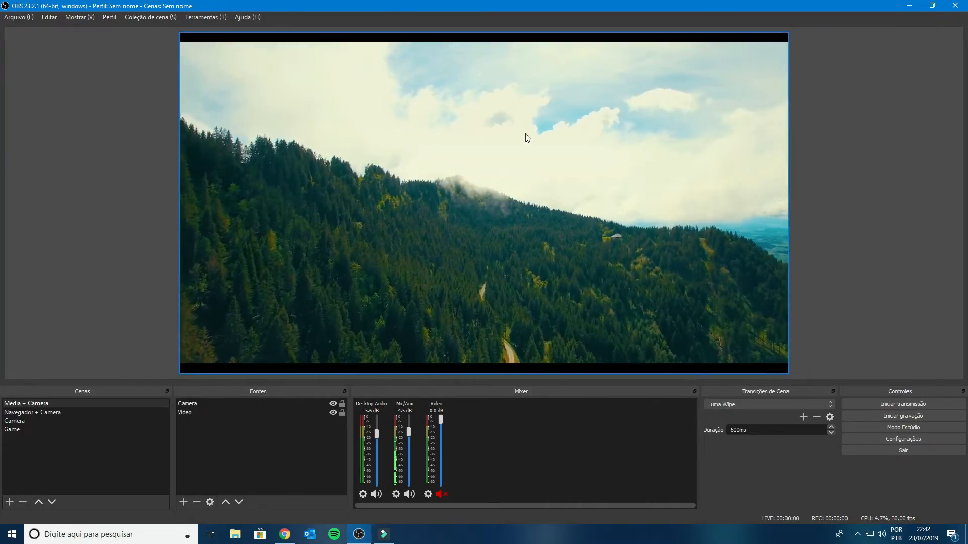
{"action": "left_click", "coordinate": [588, 382]}
{"action": "left_click", "coordinate": [400, 103]}
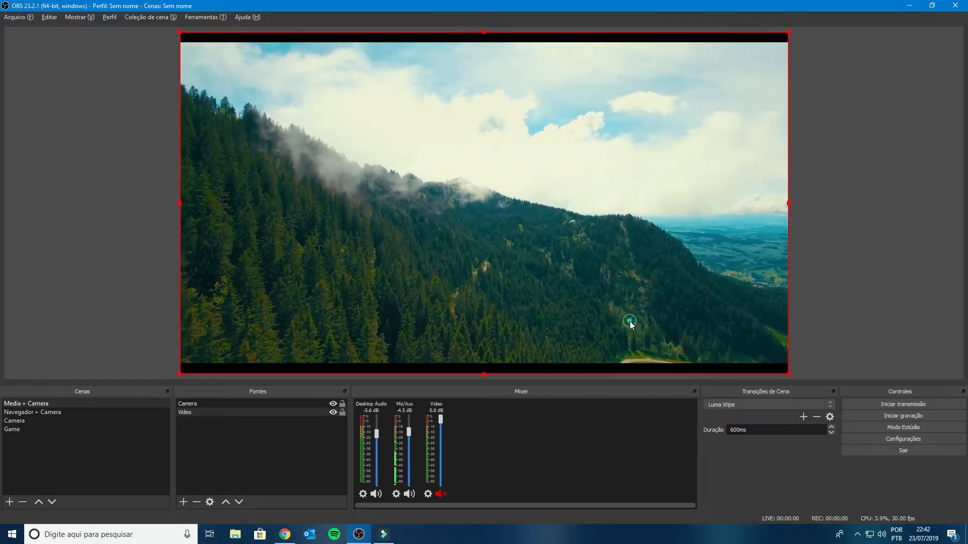
{"action": "left_click", "coordinate": [865, 321]}
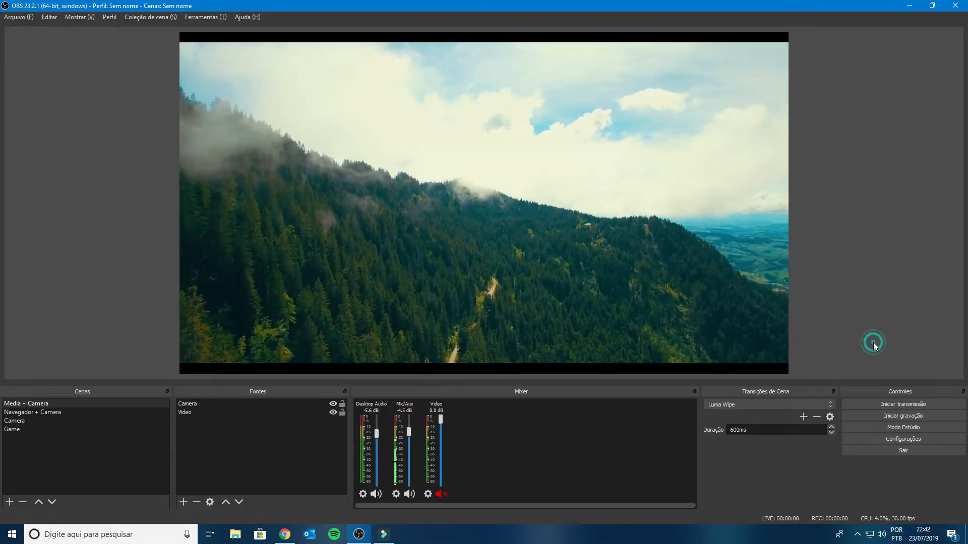
Start the transmission and review the streaming output settings while live.
{"action": "left_click", "coordinate": [886, 404]}
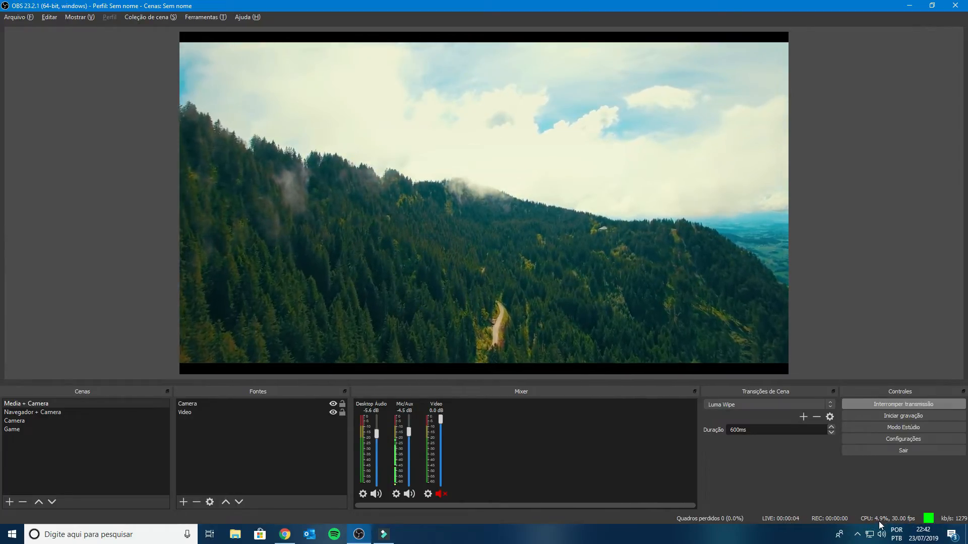
{"action": "left_click", "coordinate": [889, 442]}
{"action": "left_click", "coordinate": [270, 140]}
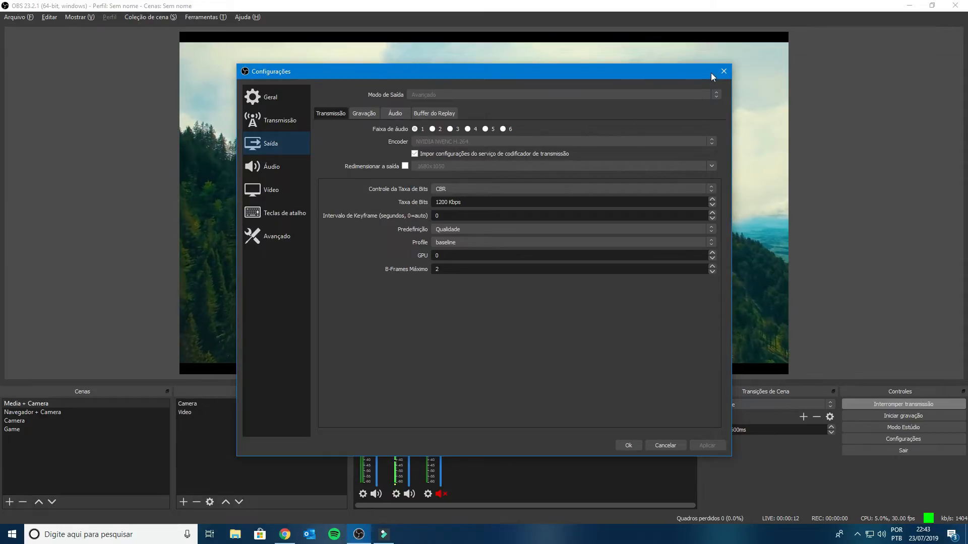
{"action": "left_click", "coordinate": [724, 72]}
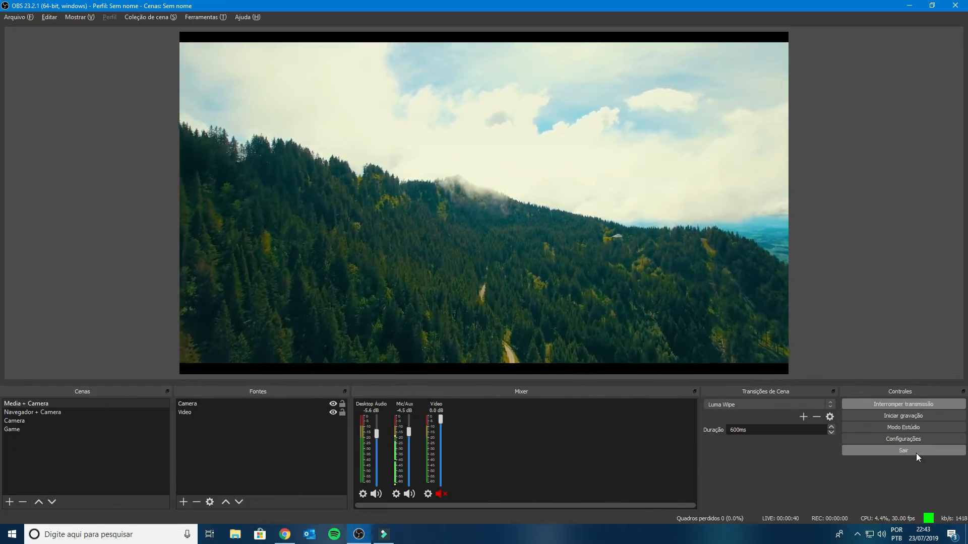
Set the streaming bitrate to 900 Kbps in the output settings, confirm the change and stop the transmission.
{"action": "left_click", "coordinate": [885, 438]}
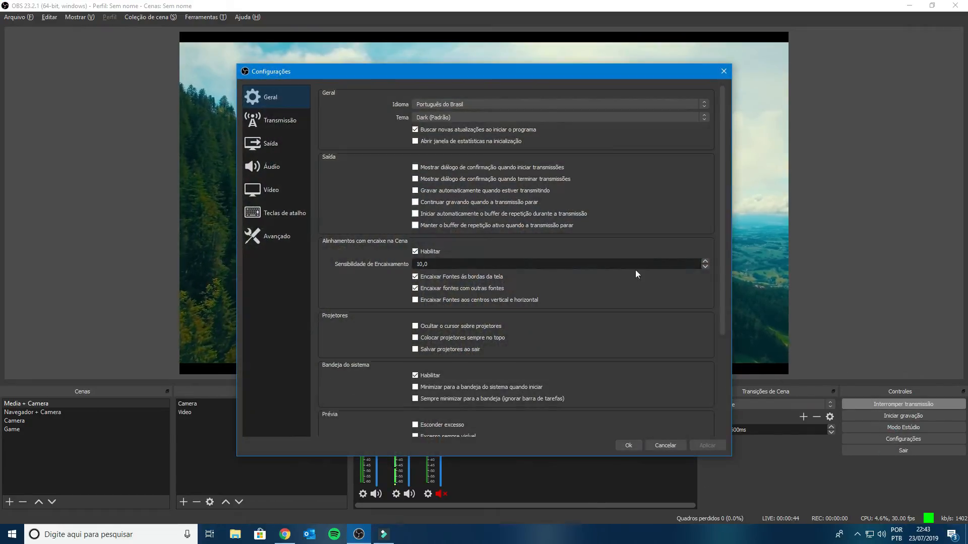
{"action": "left_click", "coordinate": [269, 145]}
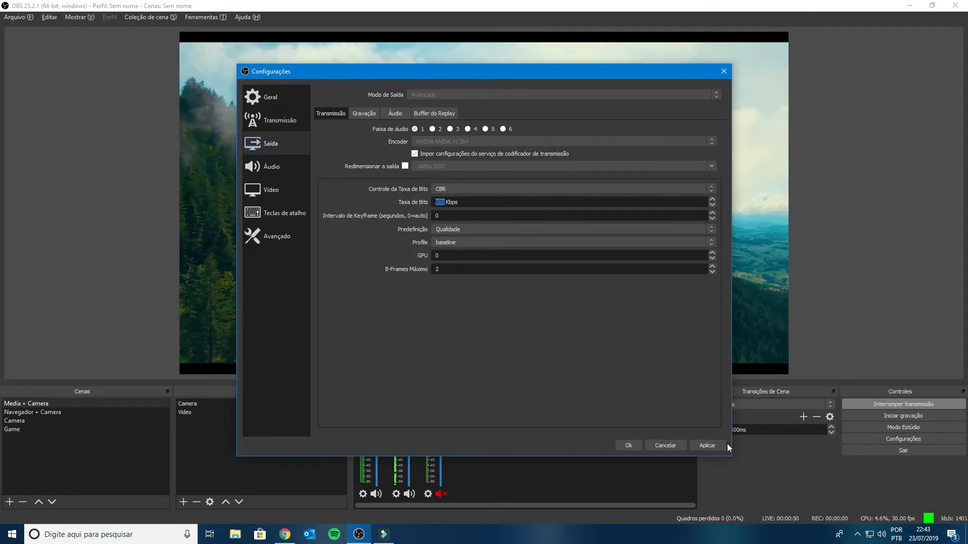
{"action": "left_click", "coordinate": [627, 445]}
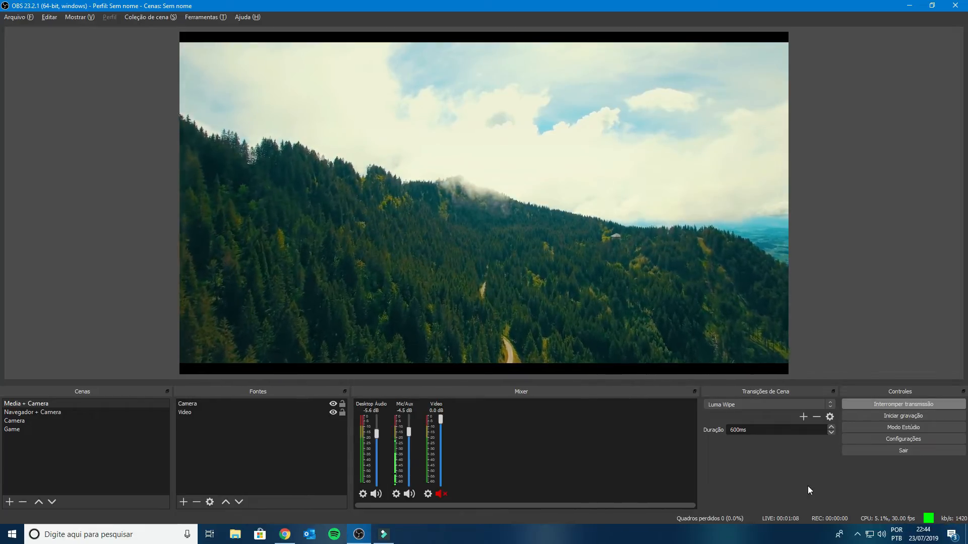
{"action": "left_click", "coordinate": [881, 404]}
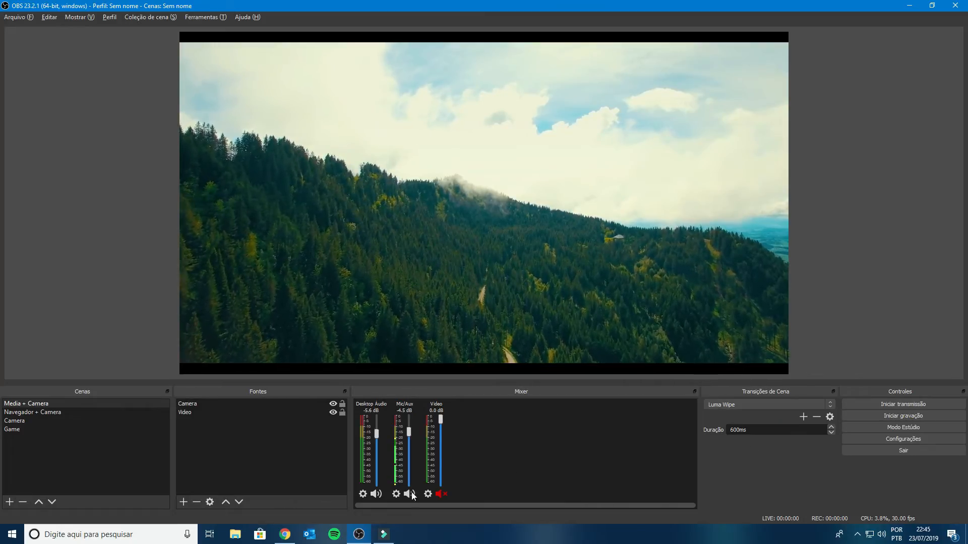
Check the encoder signal status on the Ciclano live page in Chrome before and after starting the transmission in OBS.
{"action": "left_click", "coordinate": [284, 536]}
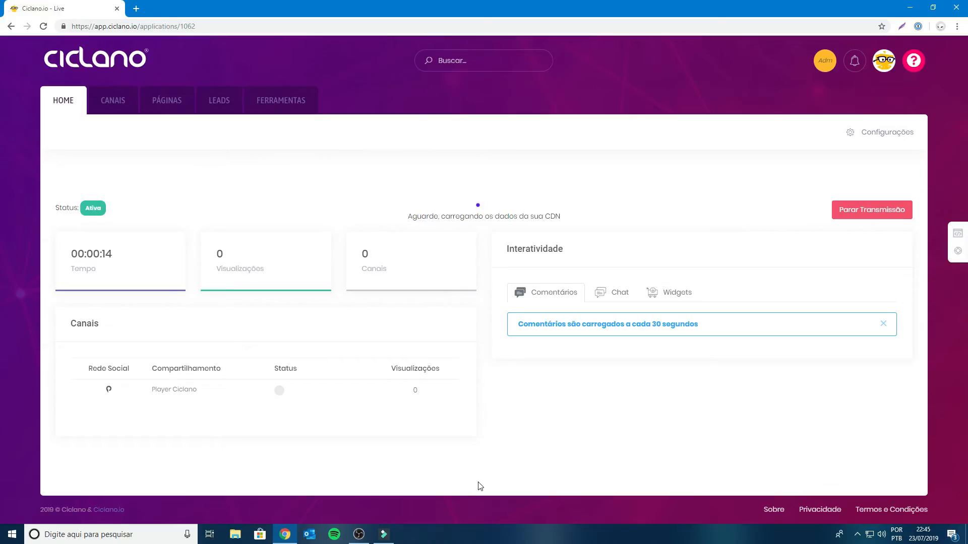
{"action": "left_click", "coordinate": [358, 534]}
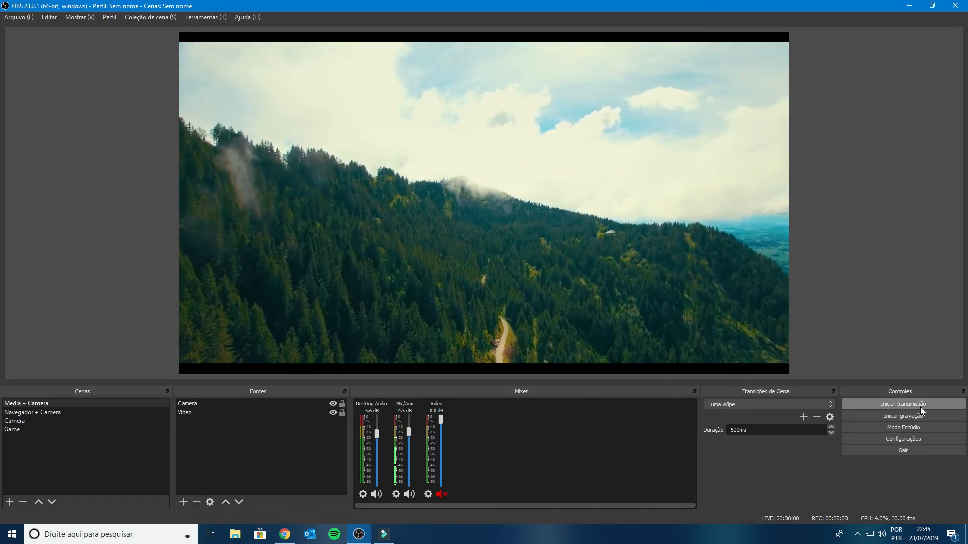
{"action": "left_click", "coordinate": [289, 537]}
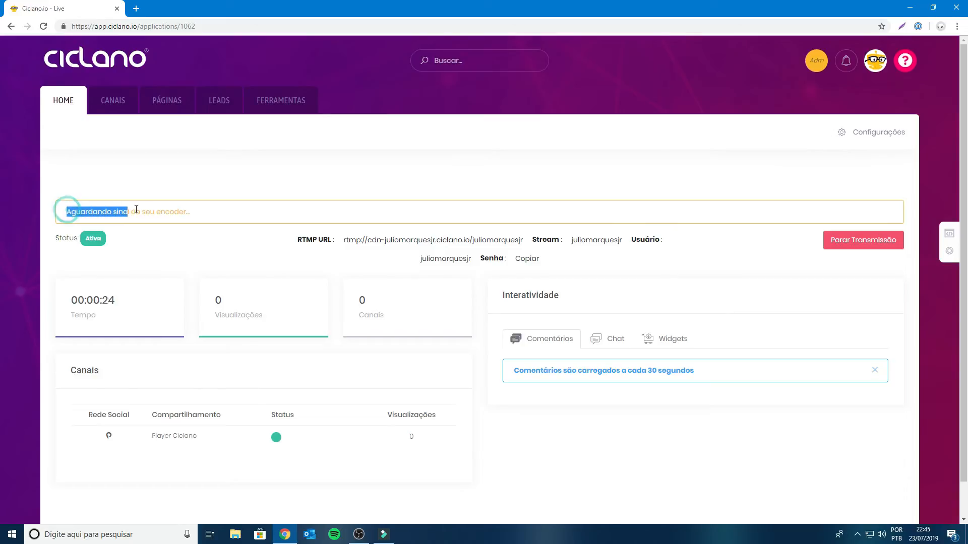
{"action": "left_click", "coordinate": [359, 534]}
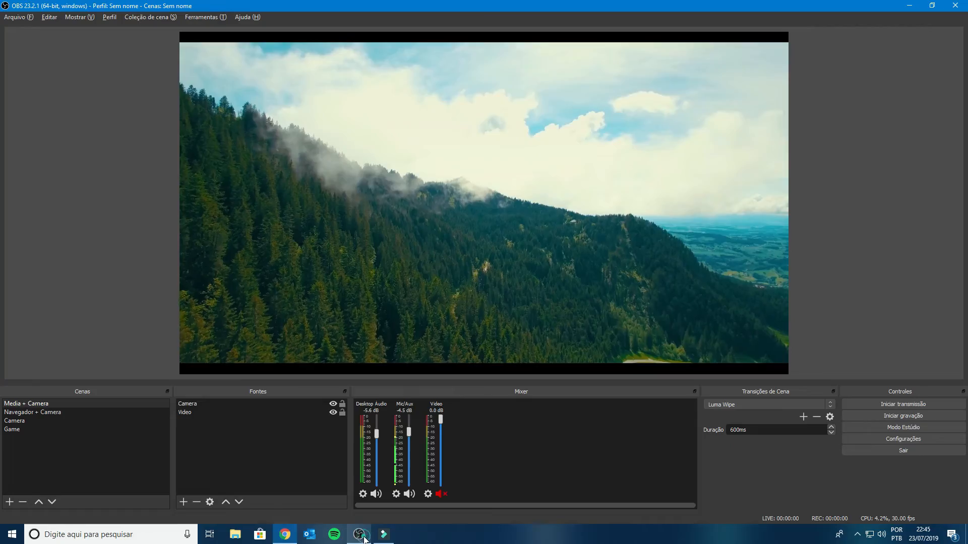
{"action": "left_click", "coordinate": [878, 406]}
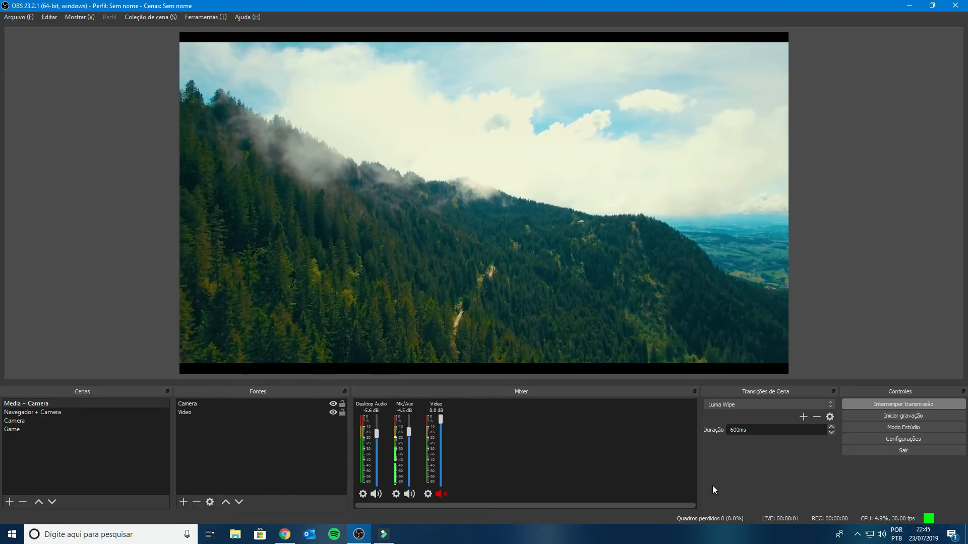
{"action": "left_click", "coordinate": [285, 535]}
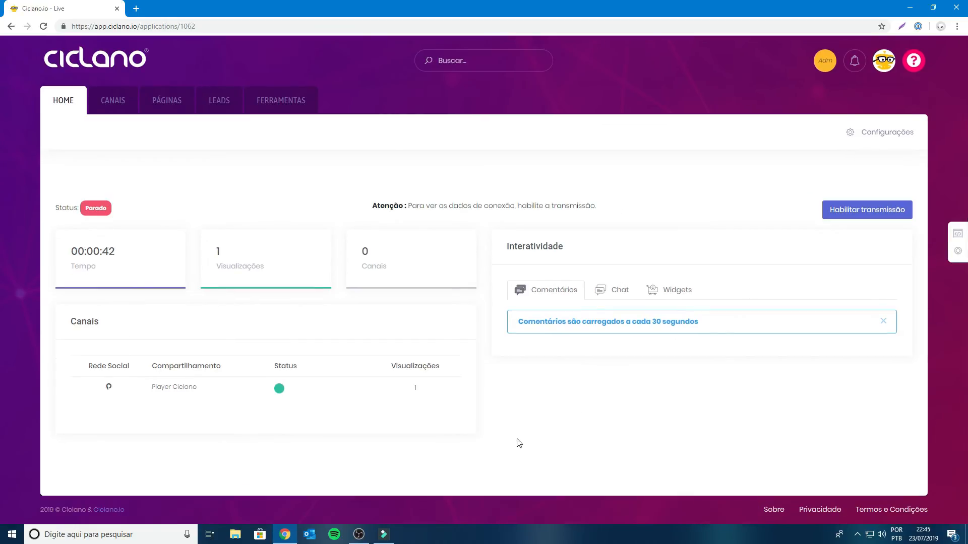
{"action": "left_click", "coordinate": [359, 534]}
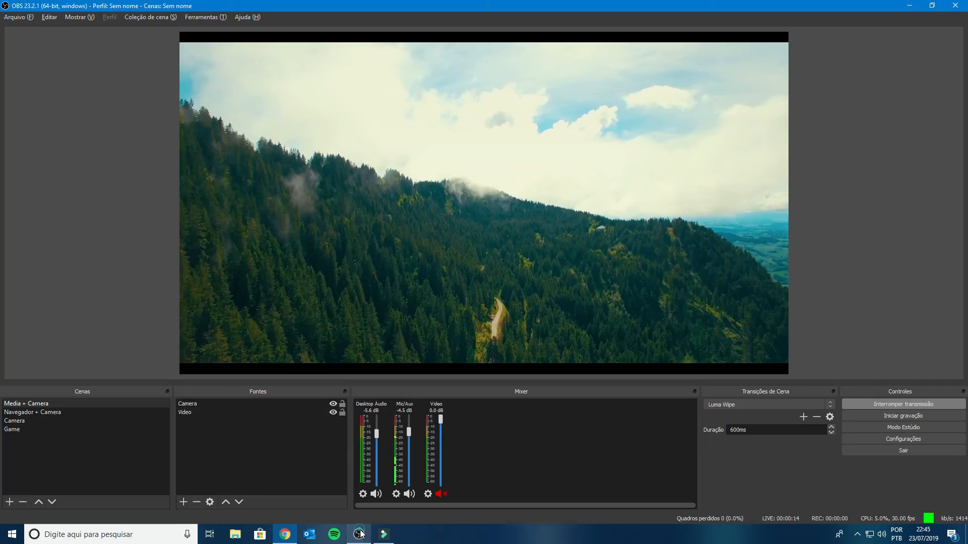
Stop the transmission and open the streaming output settings.
{"action": "left_click", "coordinate": [915, 406]}
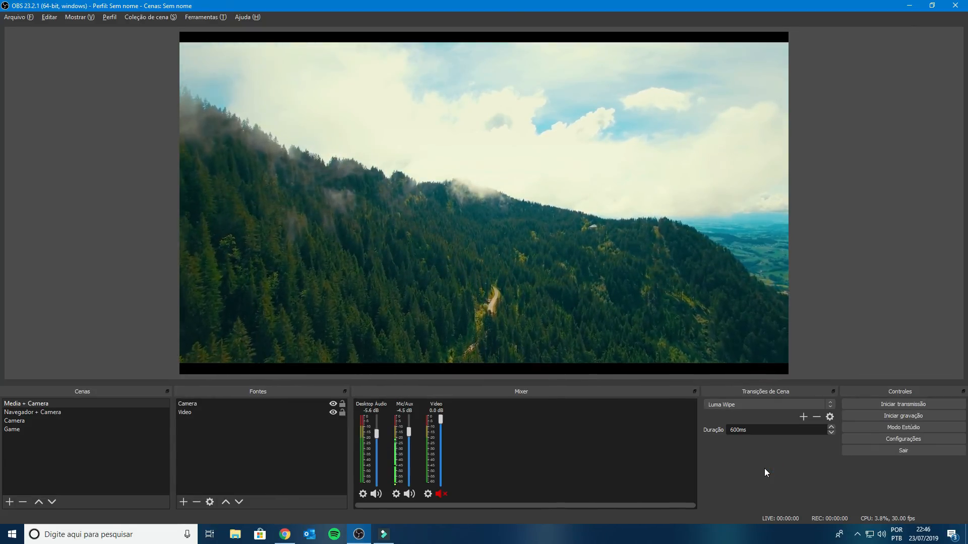
{"action": "left_click", "coordinate": [865, 439]}
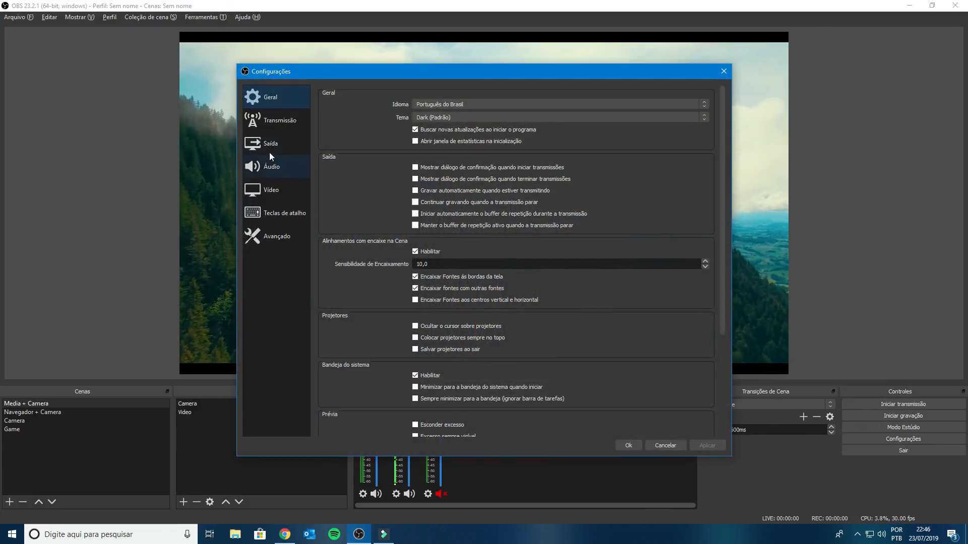
{"action": "left_click", "coordinate": [267, 144]}
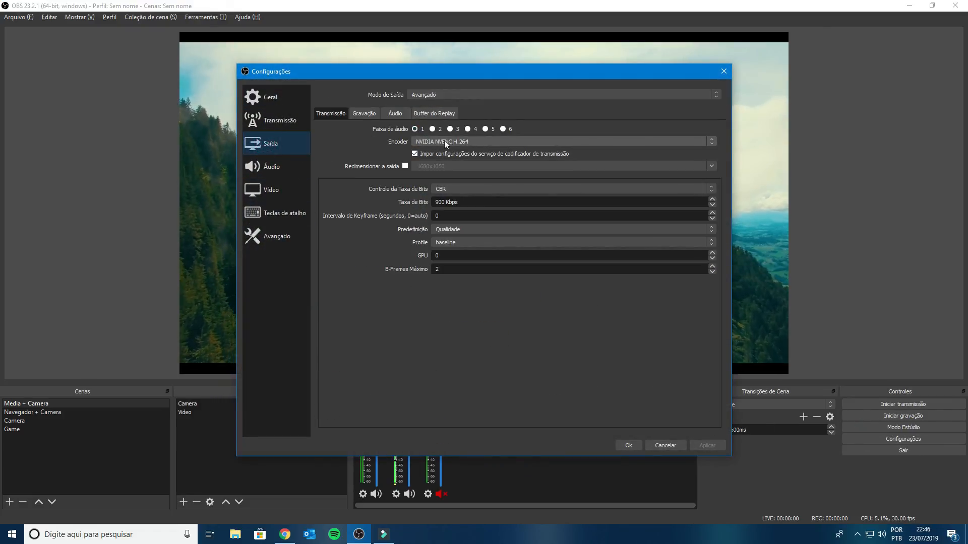